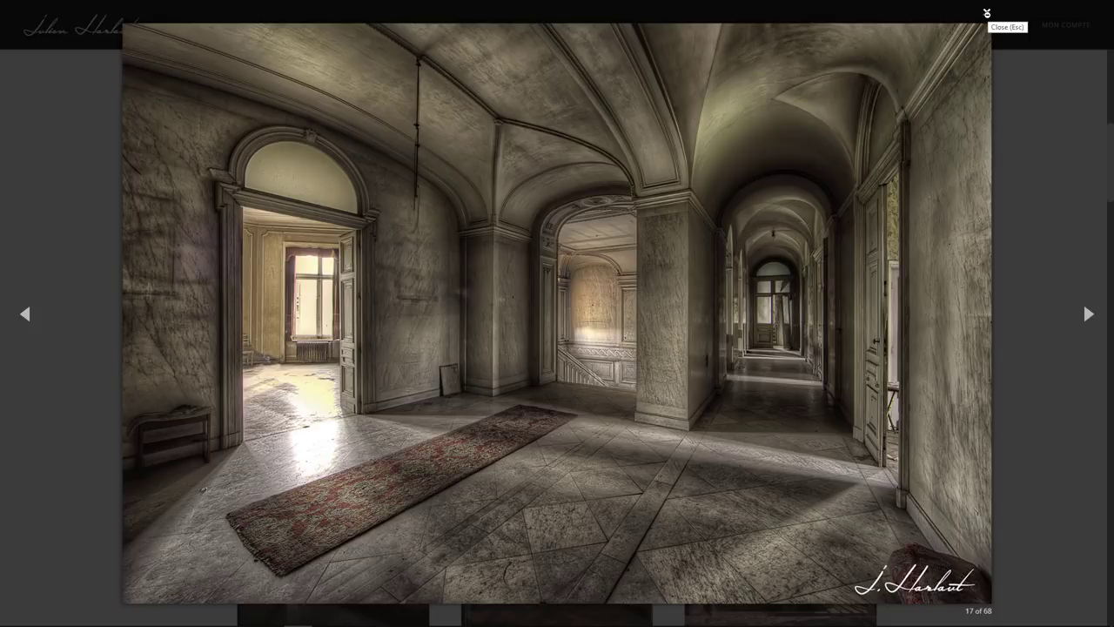
- Leave the enlarged photo and open the Militaire category from the main gallery
left_click(986, 12)
scroll(614, 250, "up", 5)
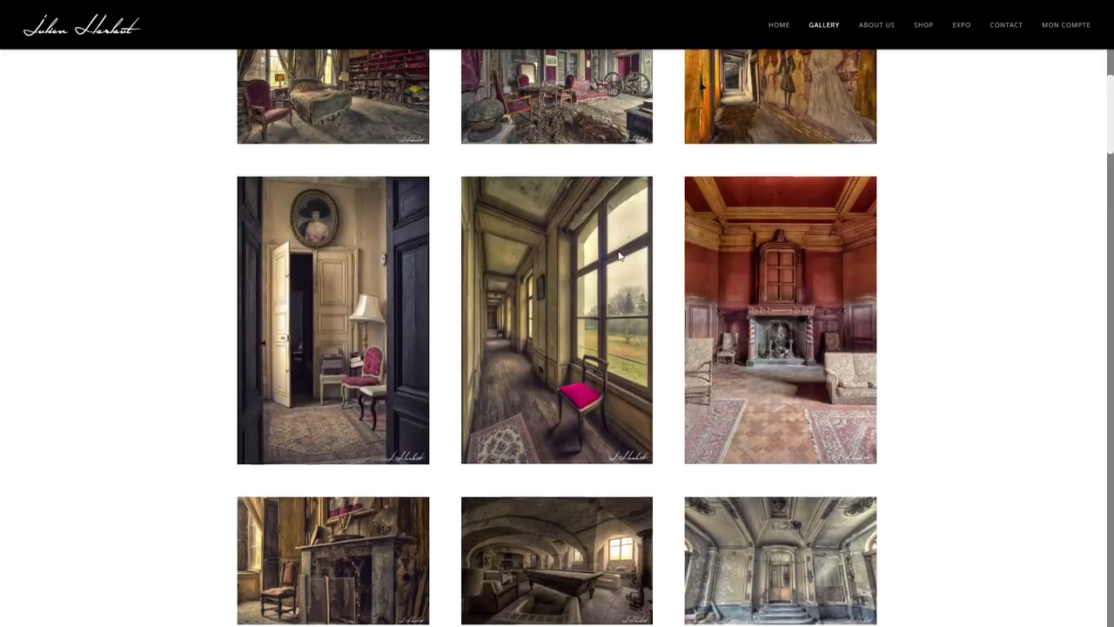
scroll(636, 240, "up", 5)
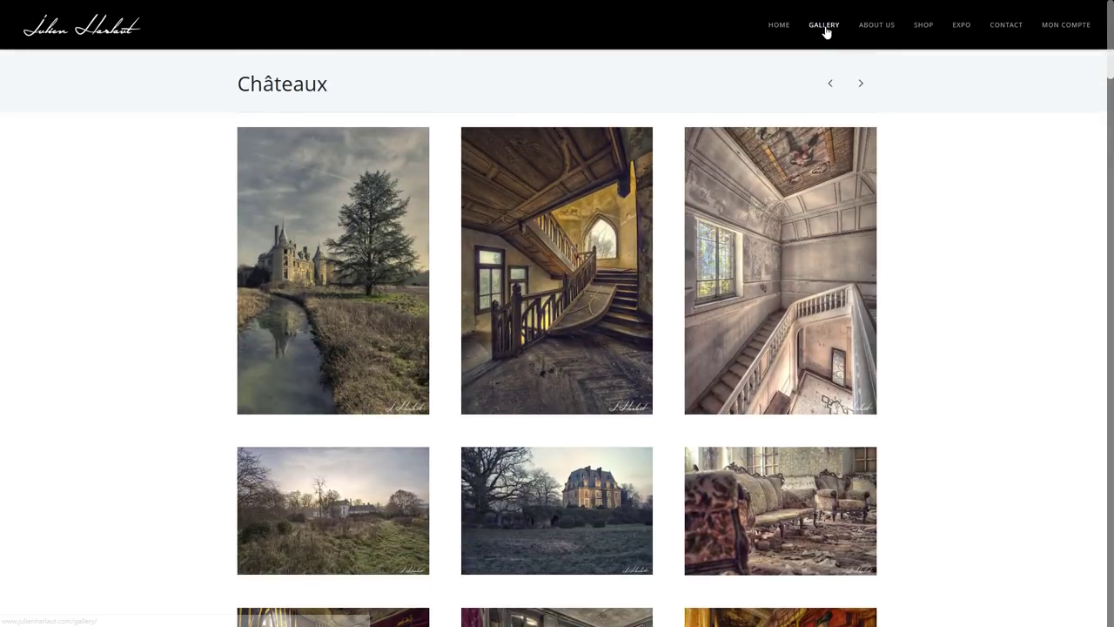
left_click(825, 26)
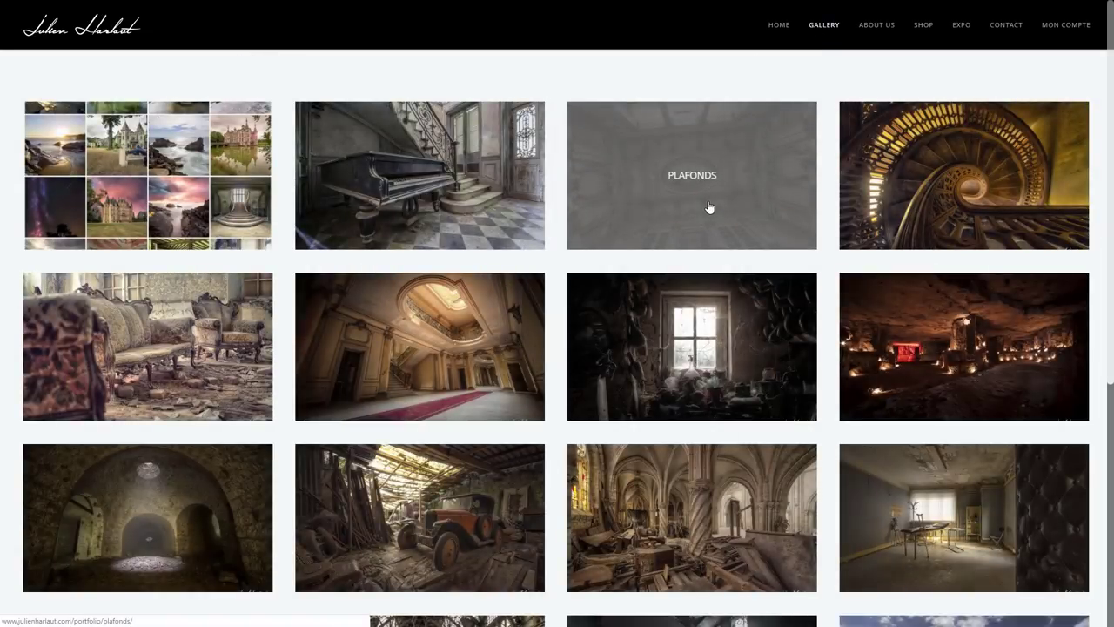
left_click(149, 545)
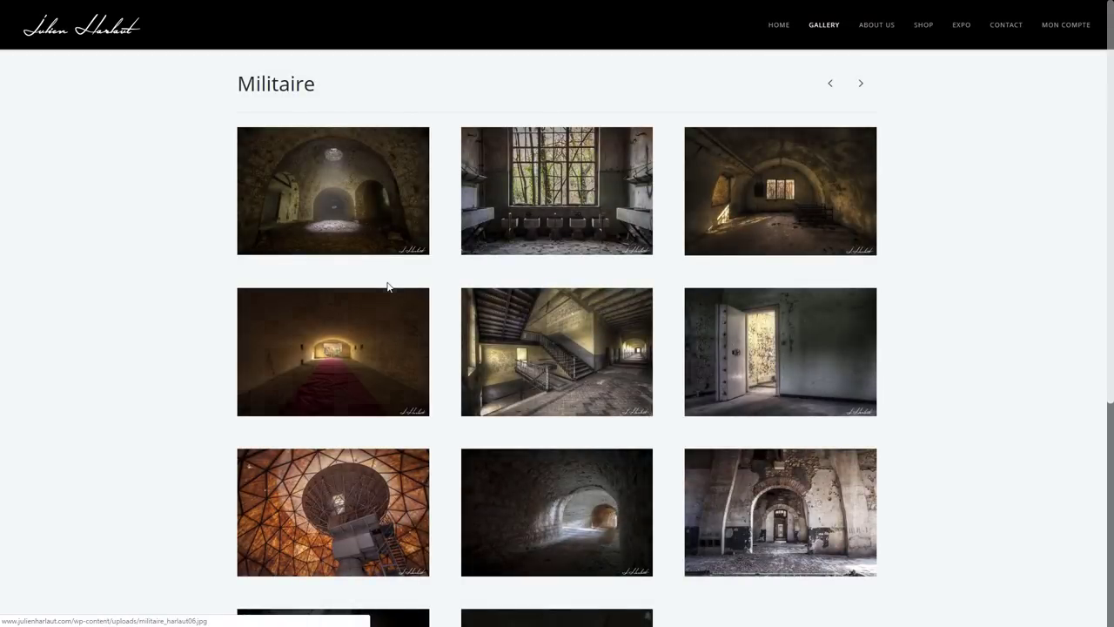
- Preview the vaulted dormitory photo, then enlarge the dark stone tunnel photo instead
left_click(780, 218)
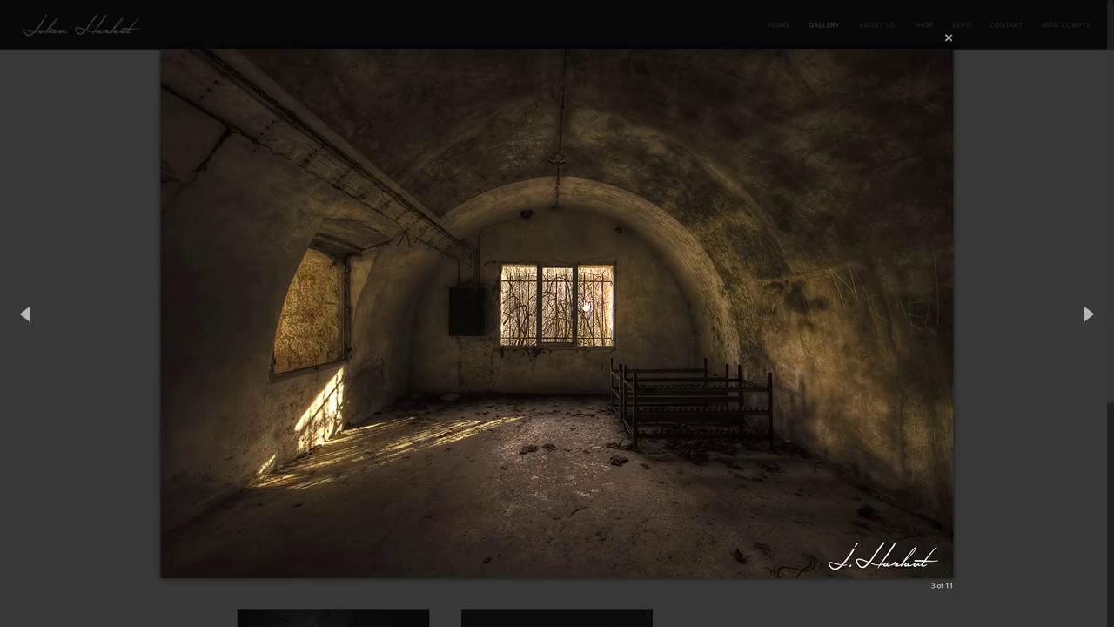
left_click(949, 38)
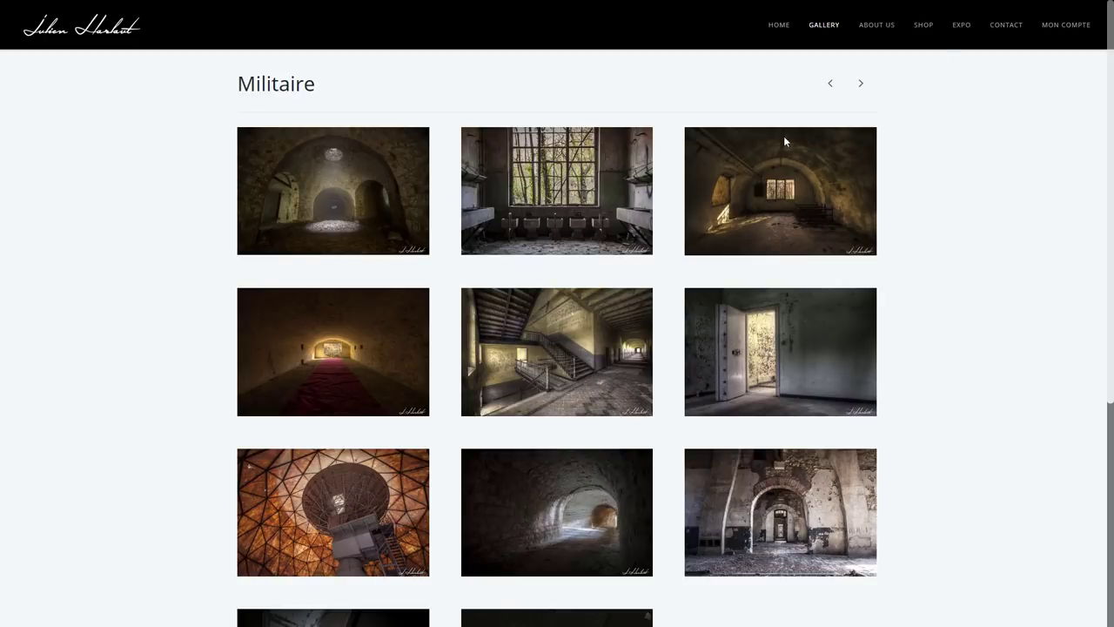
scroll(684, 183, "down", 1)
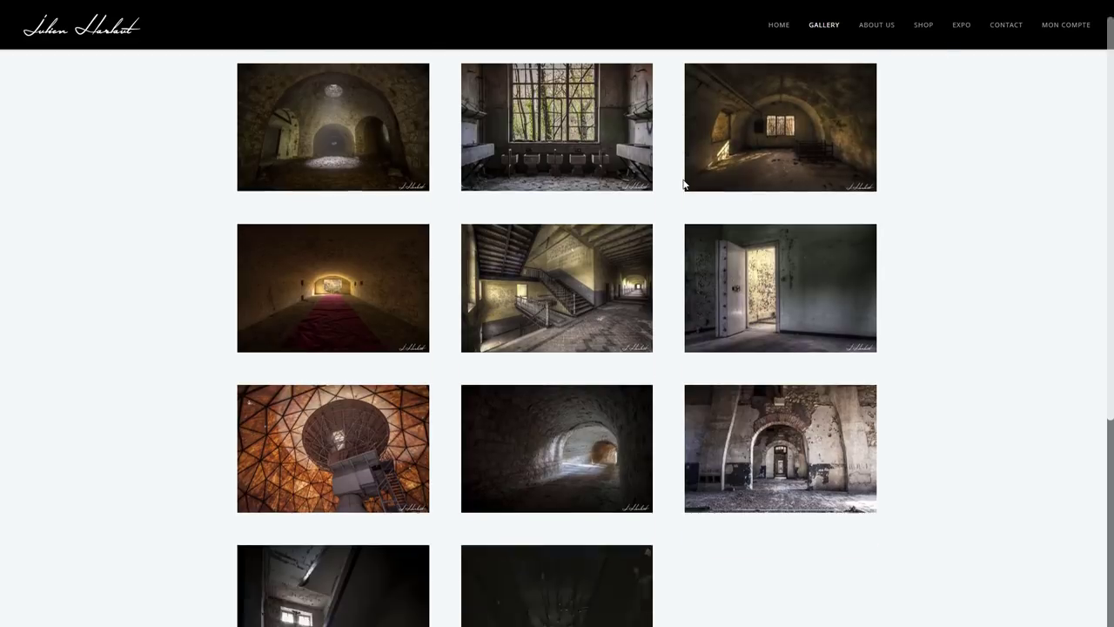
scroll(684, 183, "down", 3)
left_click(586, 185)
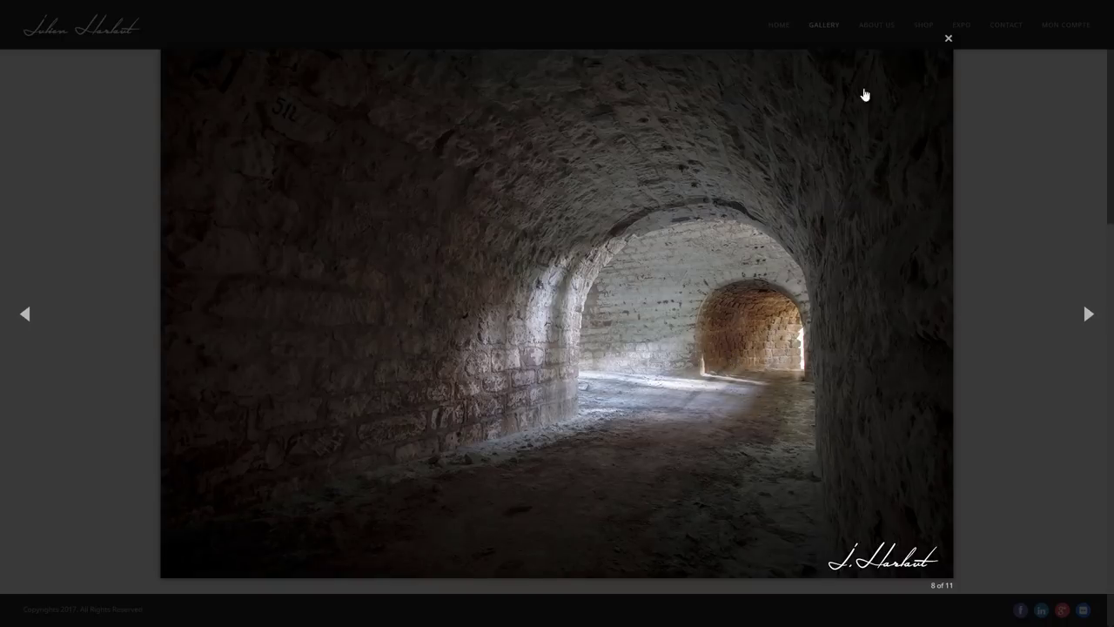
- Close the tunnel photo's lightbox viewer with its X button
left_click(948, 38)
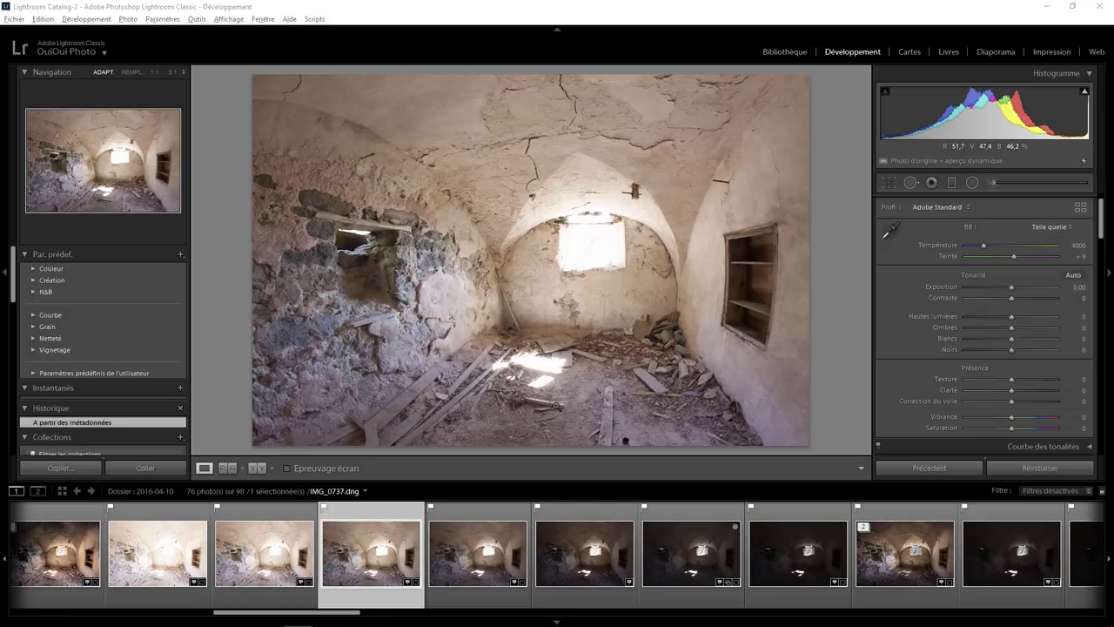
mouse_move(584, 554)
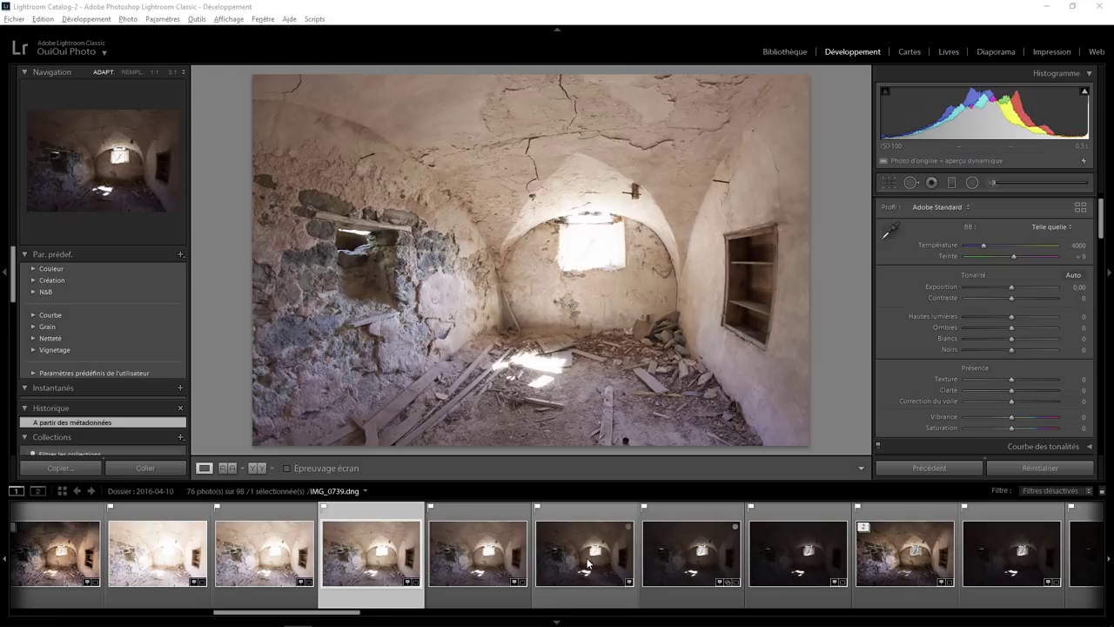
- Select bracketed exposures IMG_0737, IMG_0739 and IMG_0741 together in the filmstrip
left_click(601, 555)
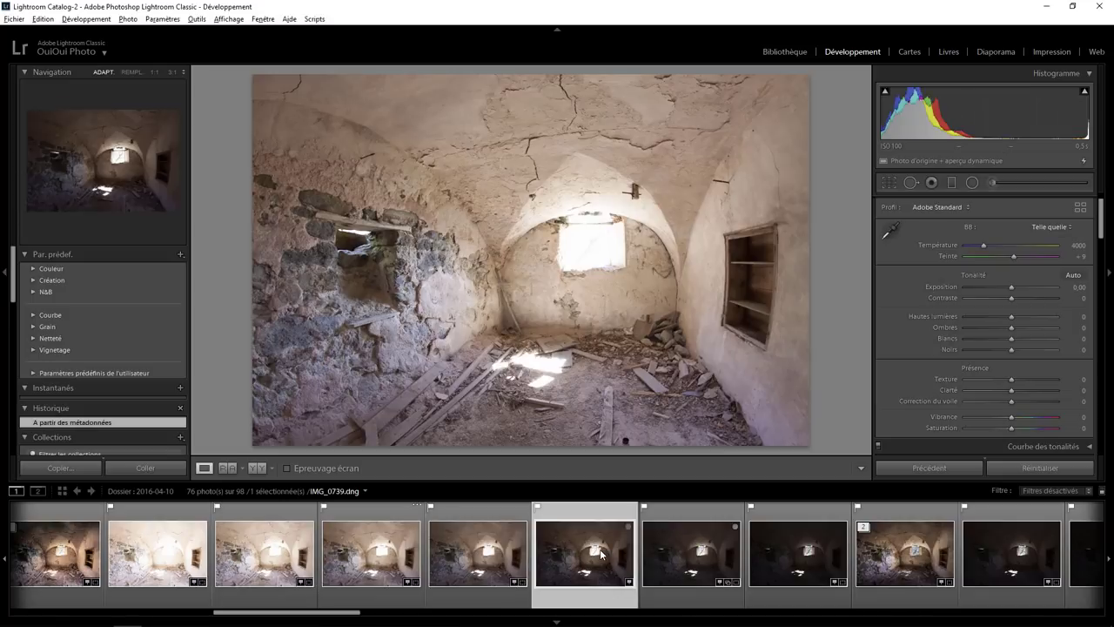
left_click(799, 555)
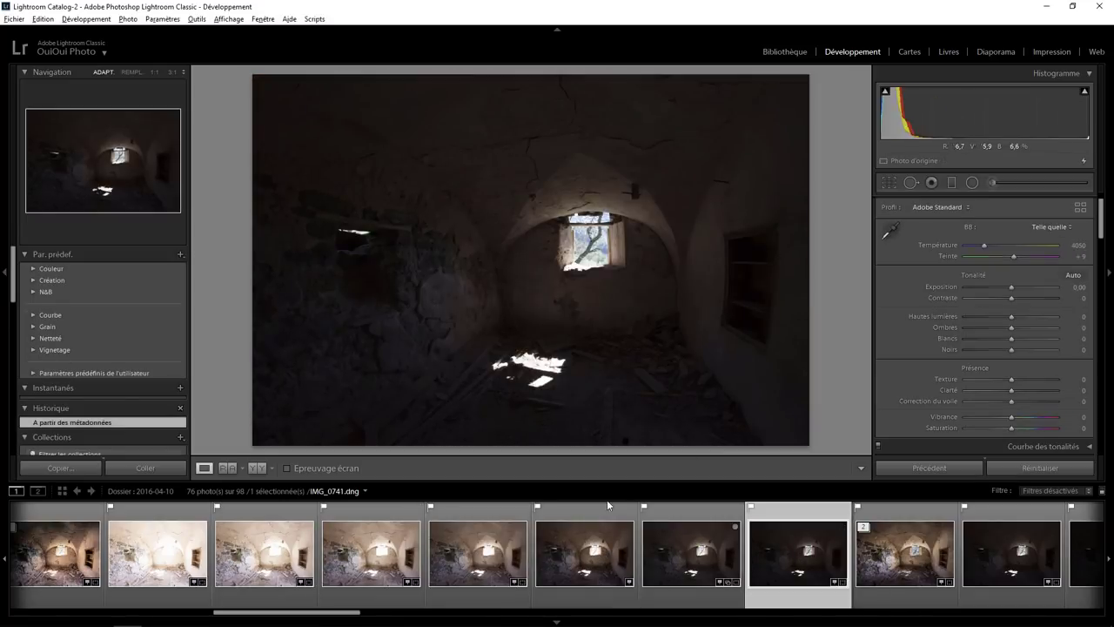
left_click(574, 557, "ctrl")
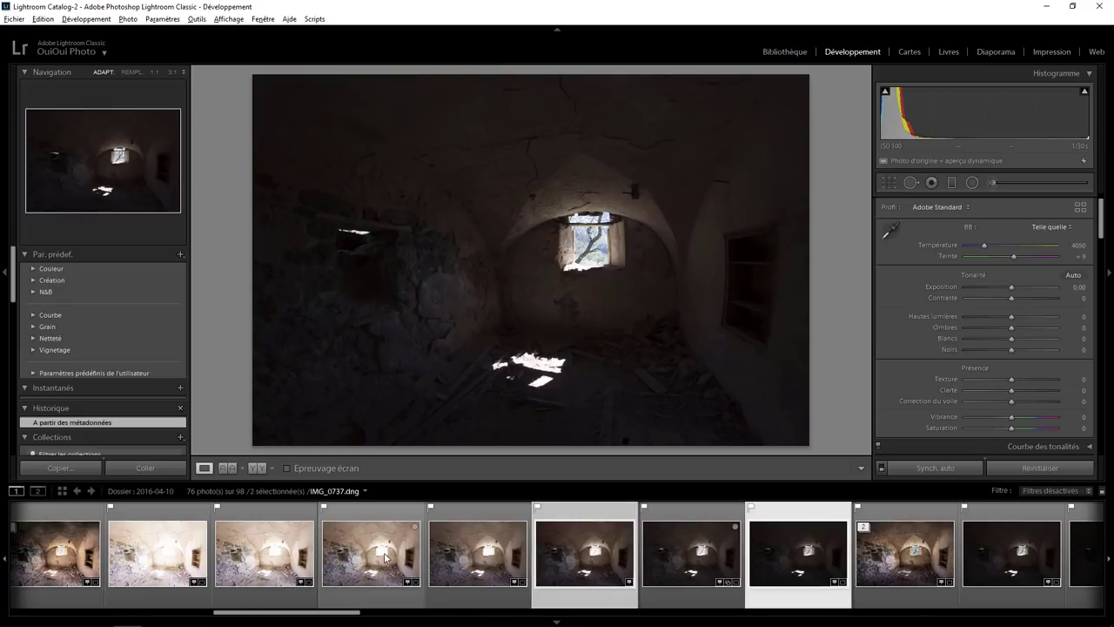
left_click(391, 558, "ctrl")
right_click(391, 558)
mouse_move(437, 291)
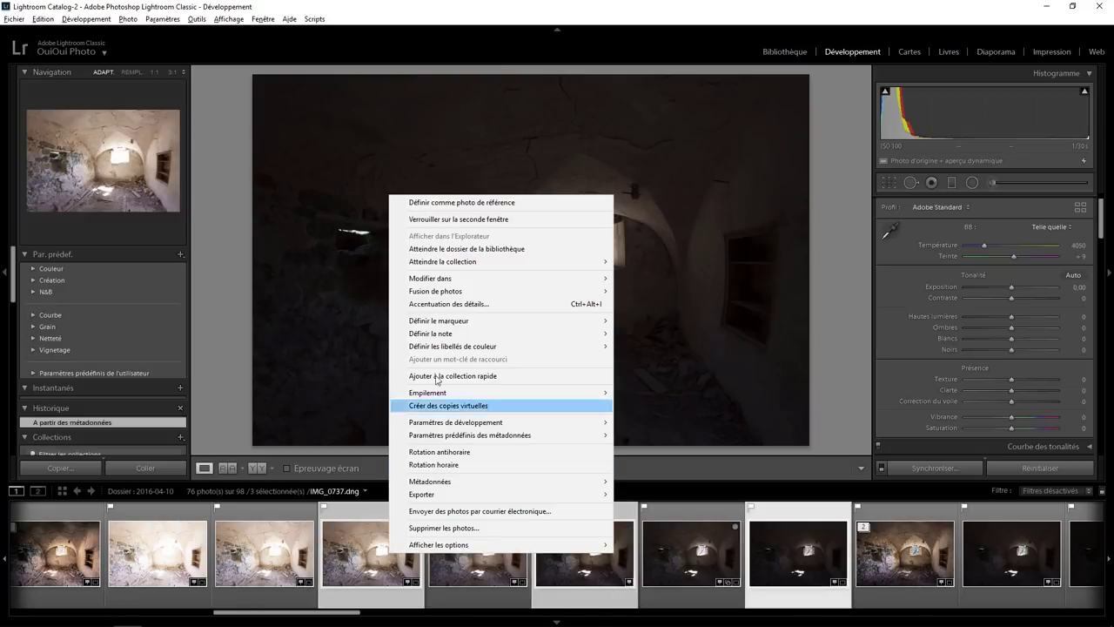
- Merge the three exposures to HDR with Low deghosting and Auto Settings unchecked
left_click(639, 291)
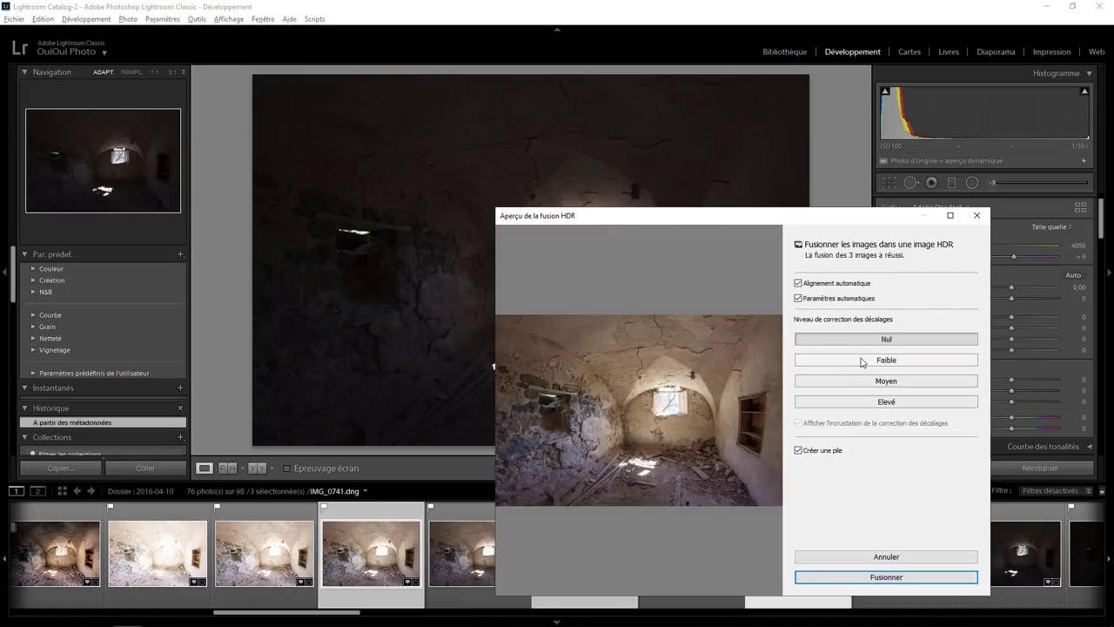
left_click(862, 360)
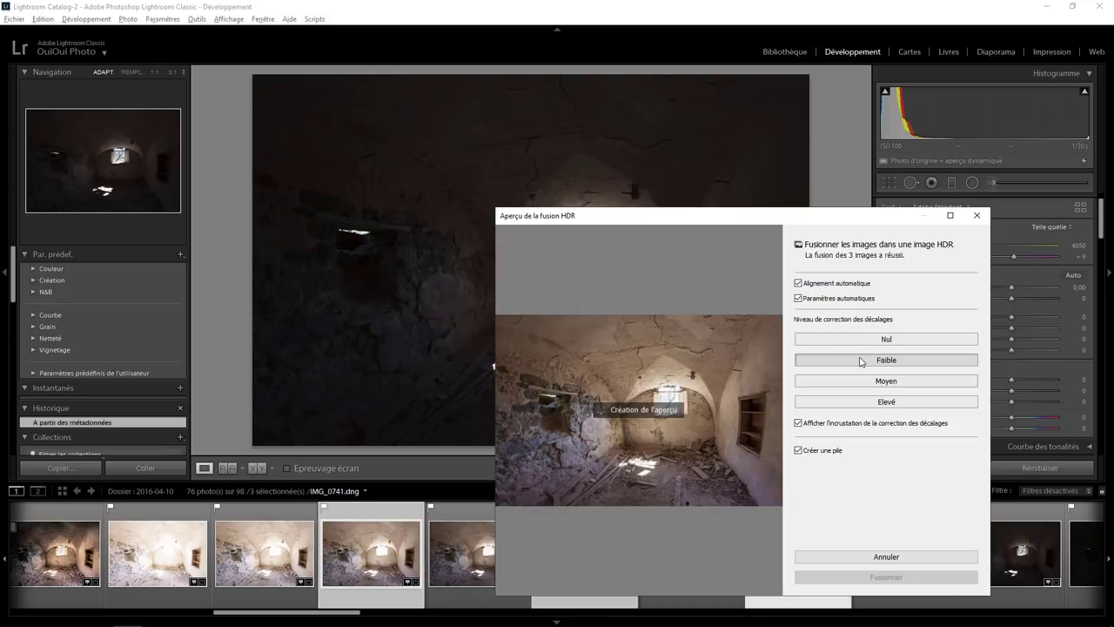
left_click(819, 303)
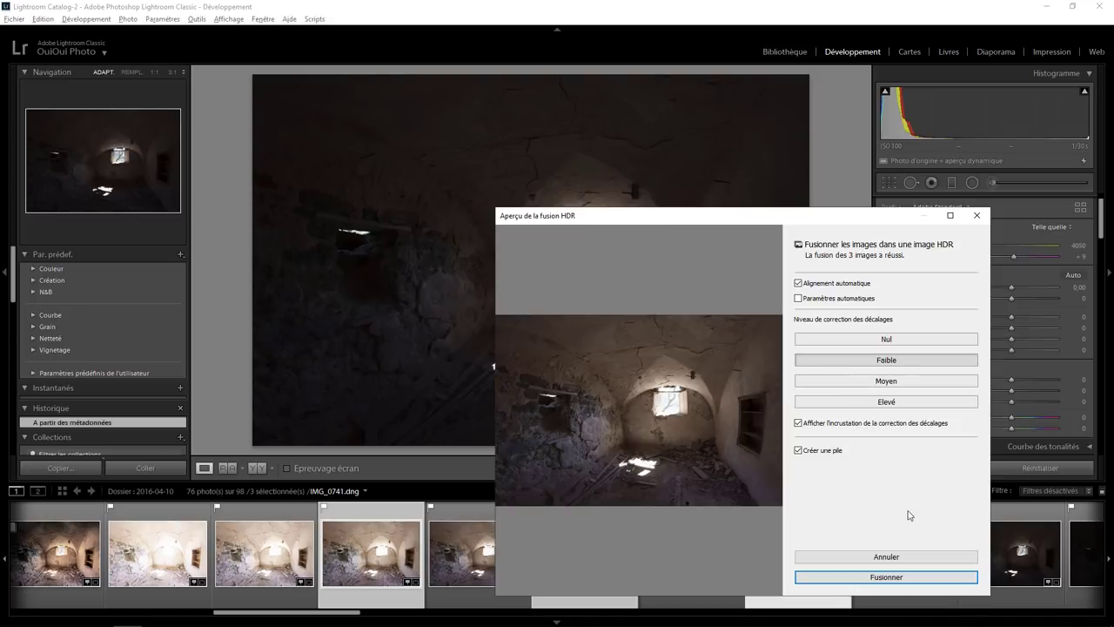
left_click(876, 578)
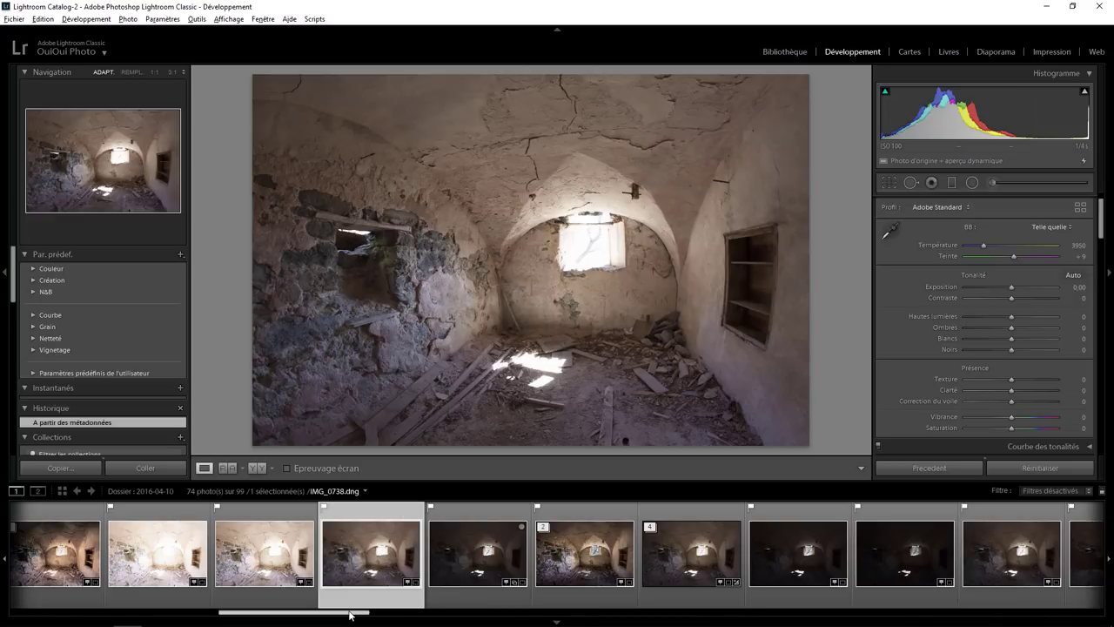
- Open the merged IMG_0741-HDR.dng, expand its stack and browse the three source exposures
left_click_drag(351, 612, 329, 614)
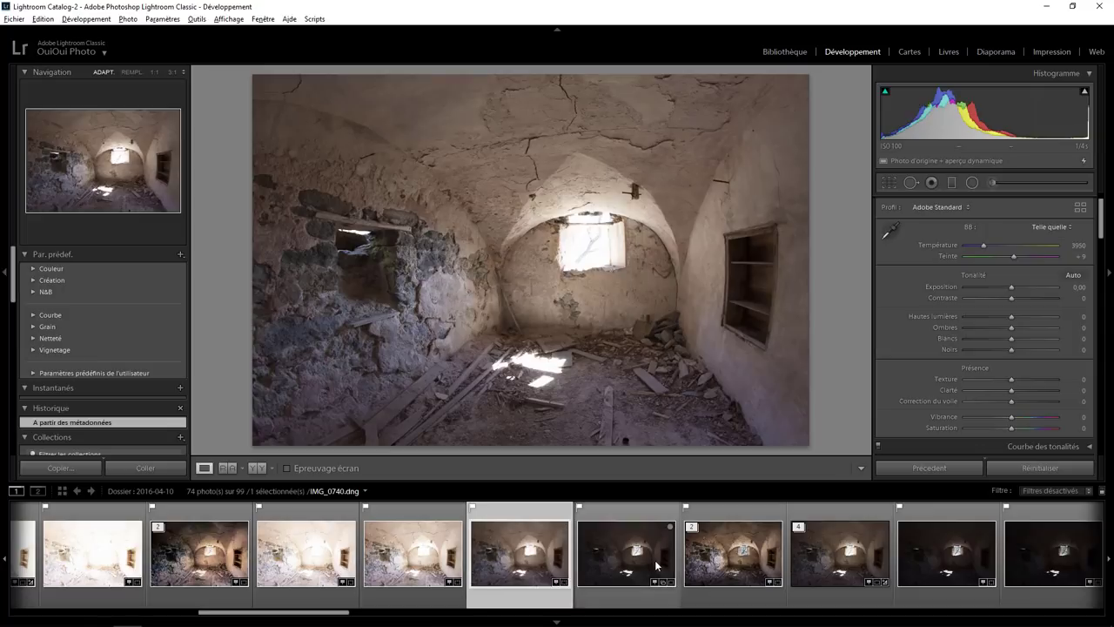
left_click(808, 544)
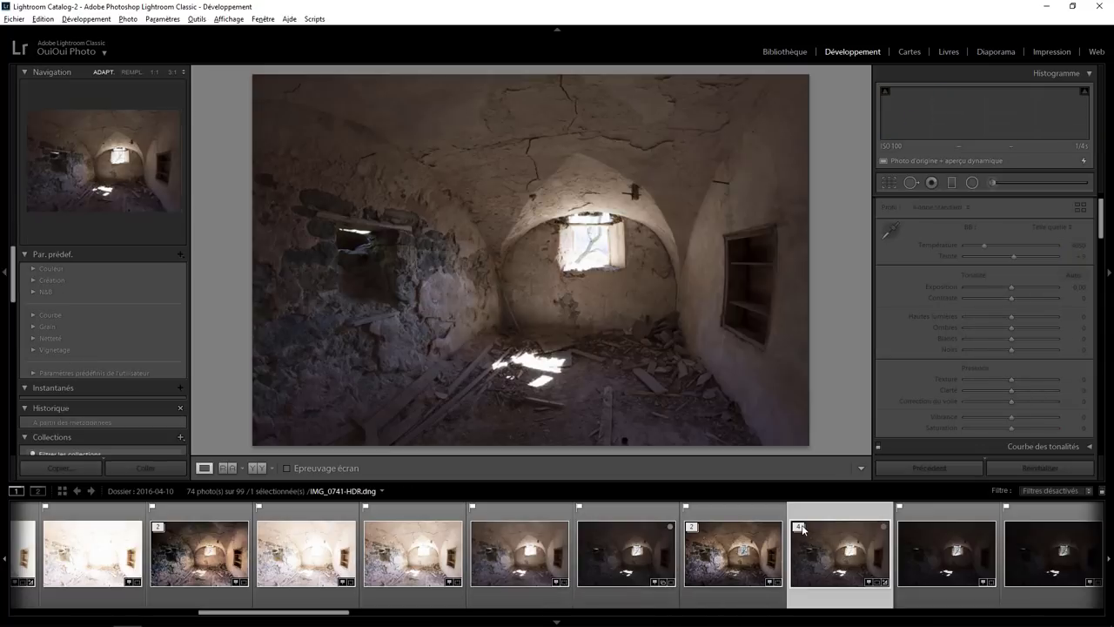
key("s")
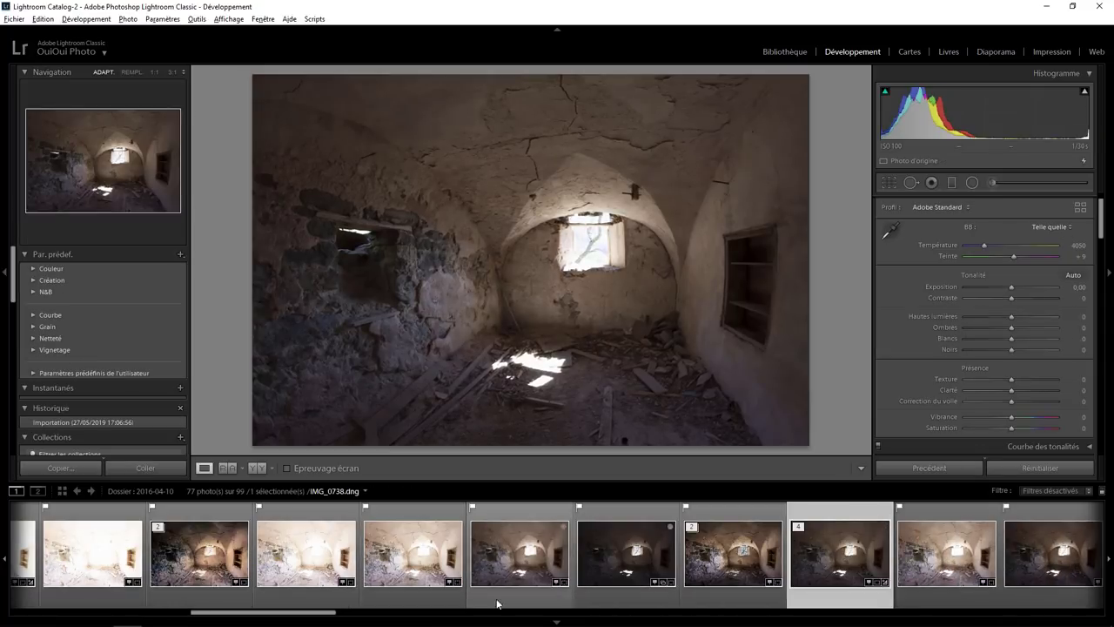
left_click_drag(304, 613, 389, 617)
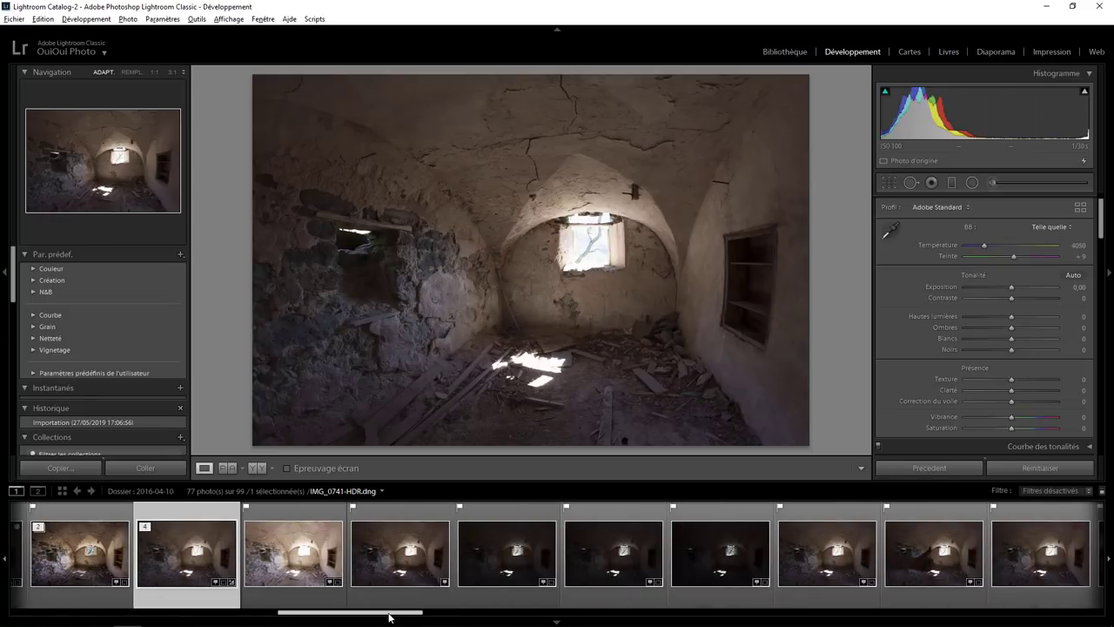
left_click(383, 557)
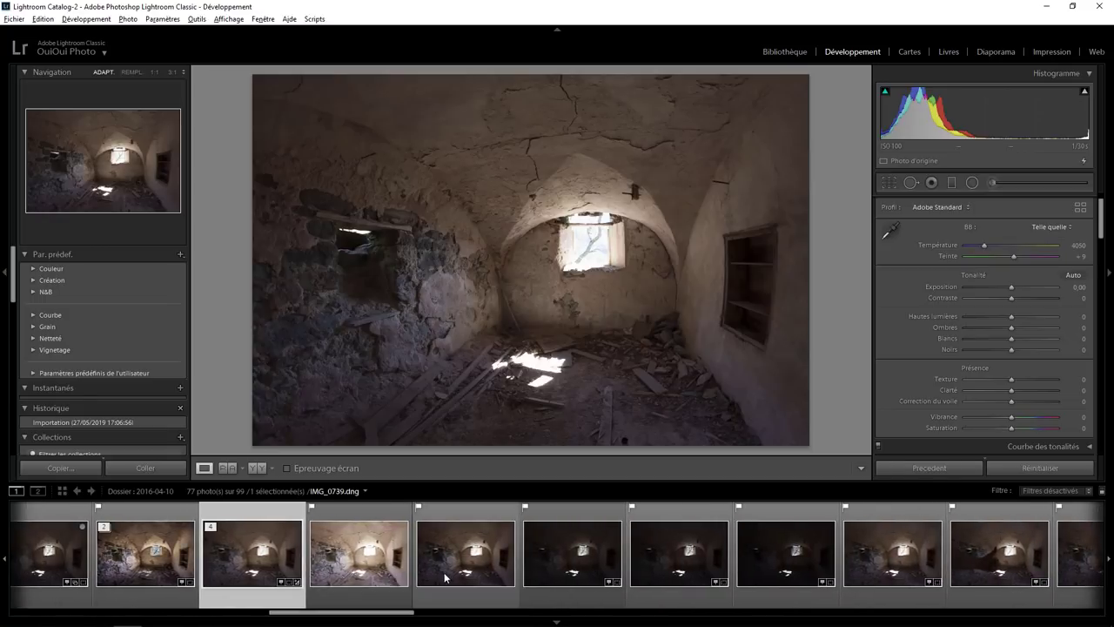
left_click(514, 601)
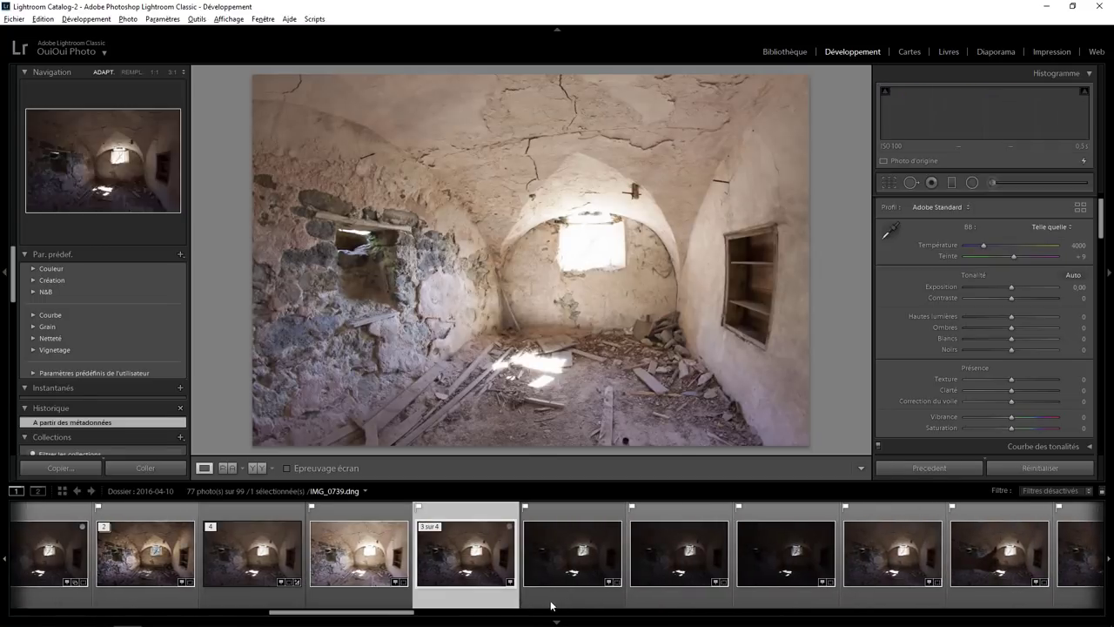
left_click(572, 601)
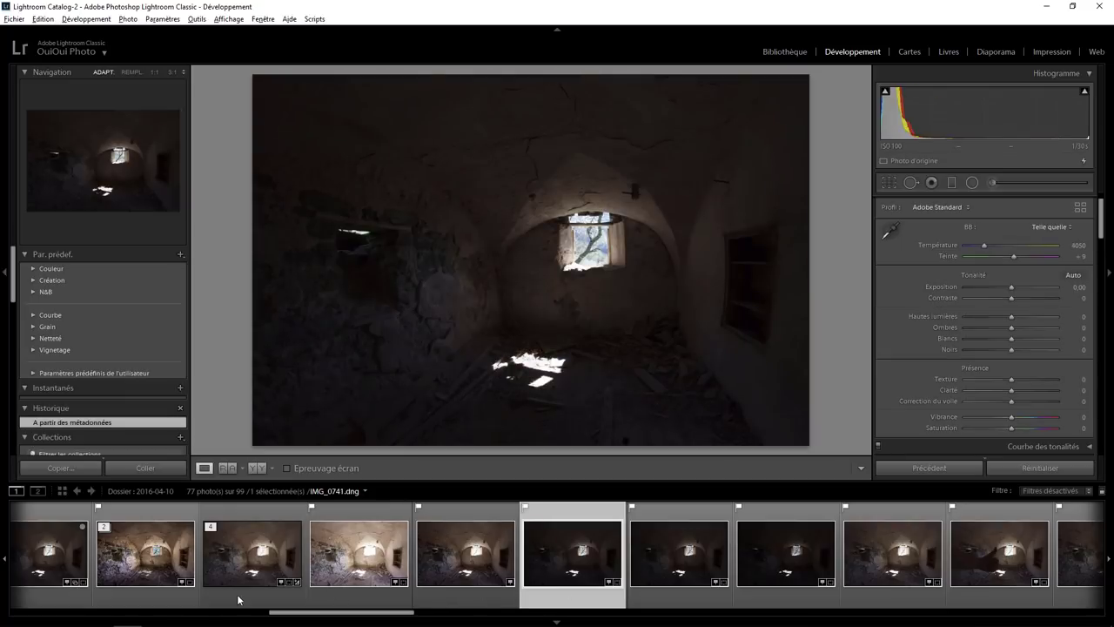
left_click(248, 598)
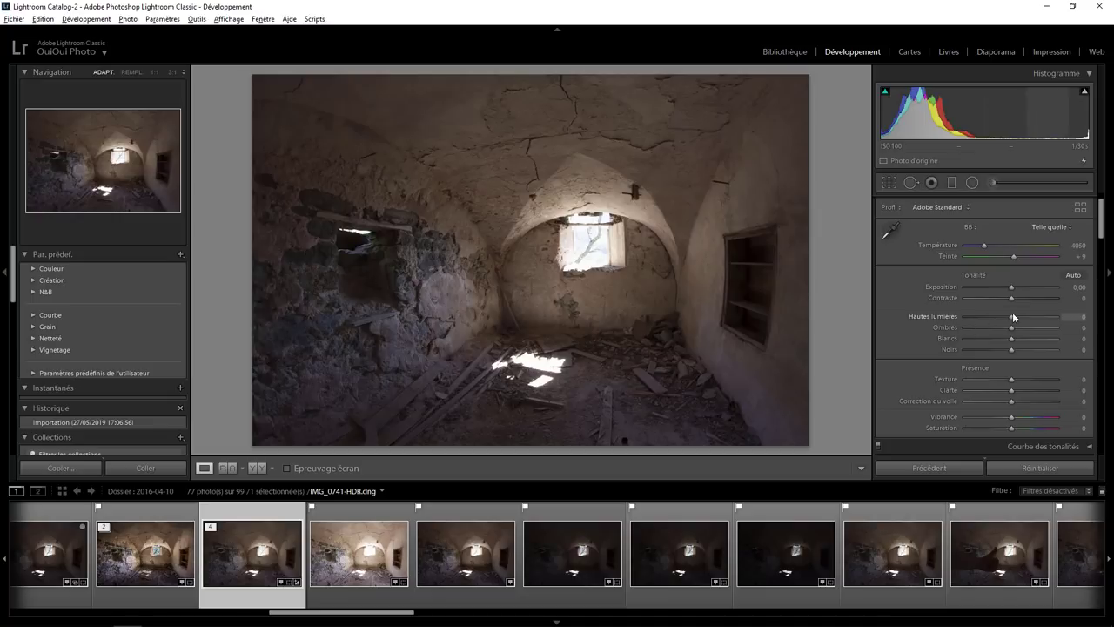
- In Basic, set Highlights −81, Shadows +100, Exposure −0.96 and Contrast −54
left_click_drag(1010, 317, 987, 317)
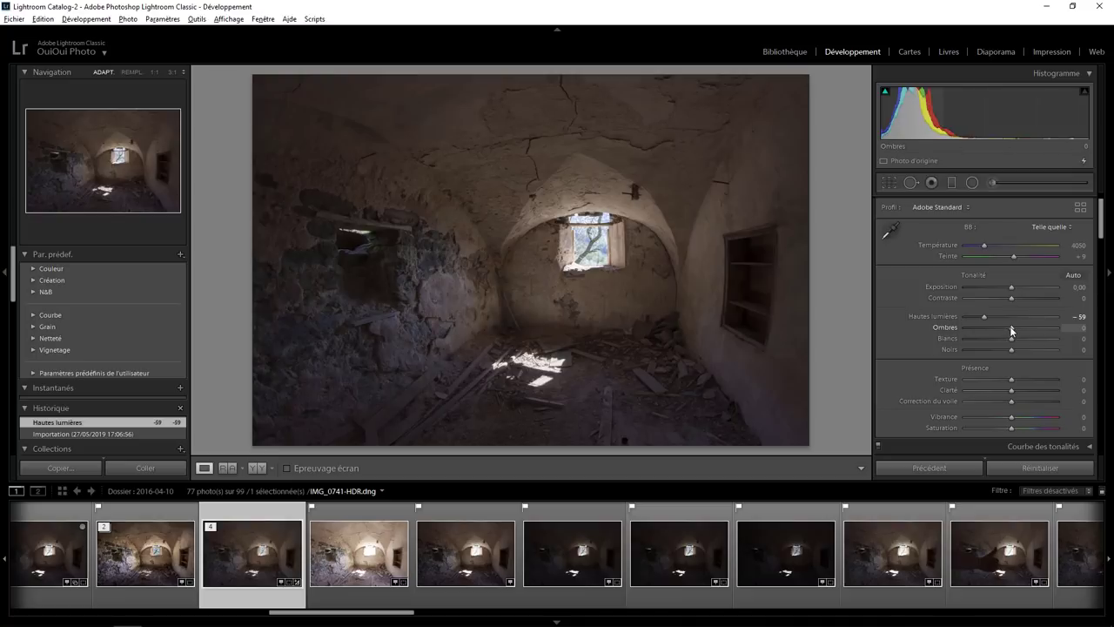
left_click_drag(1010, 327, 1062, 325)
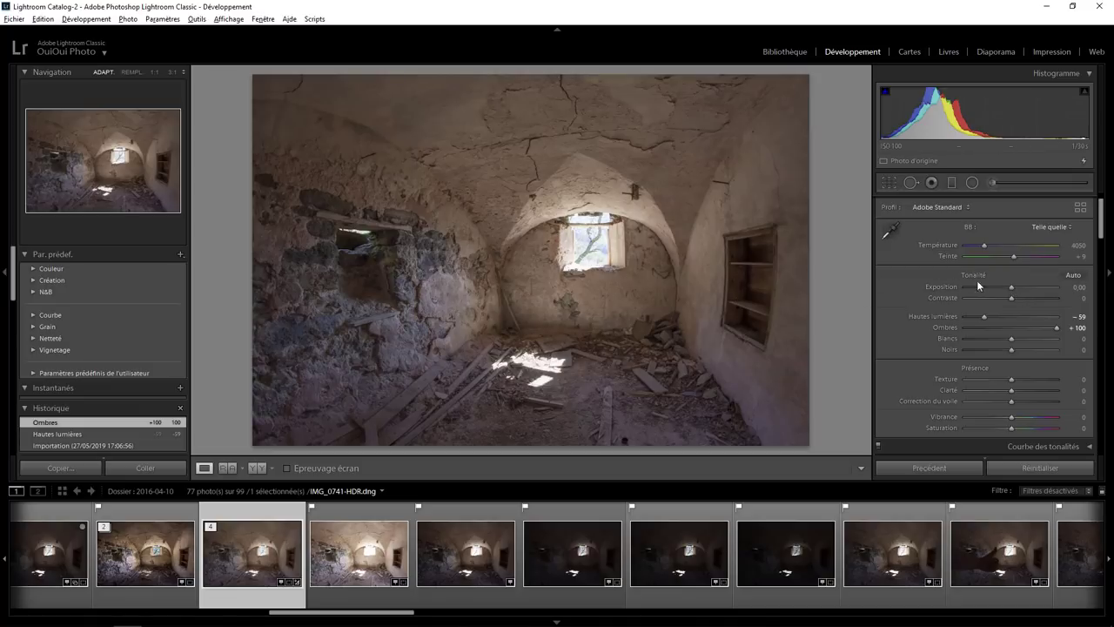
left_click_drag(1011, 288, 1008, 288)
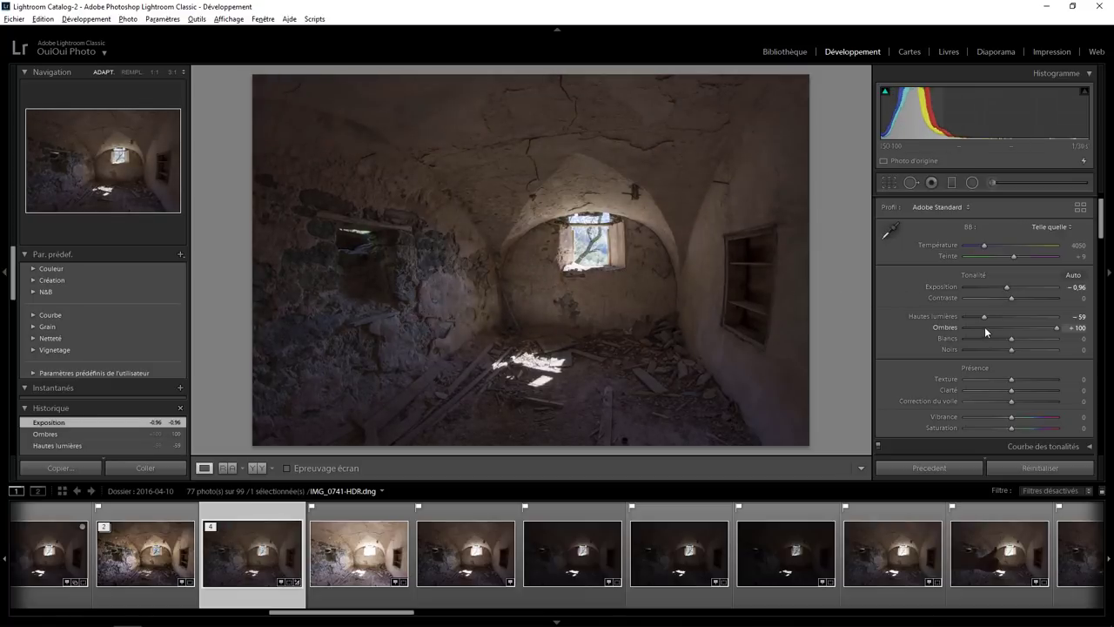
left_click_drag(983, 317, 972, 319)
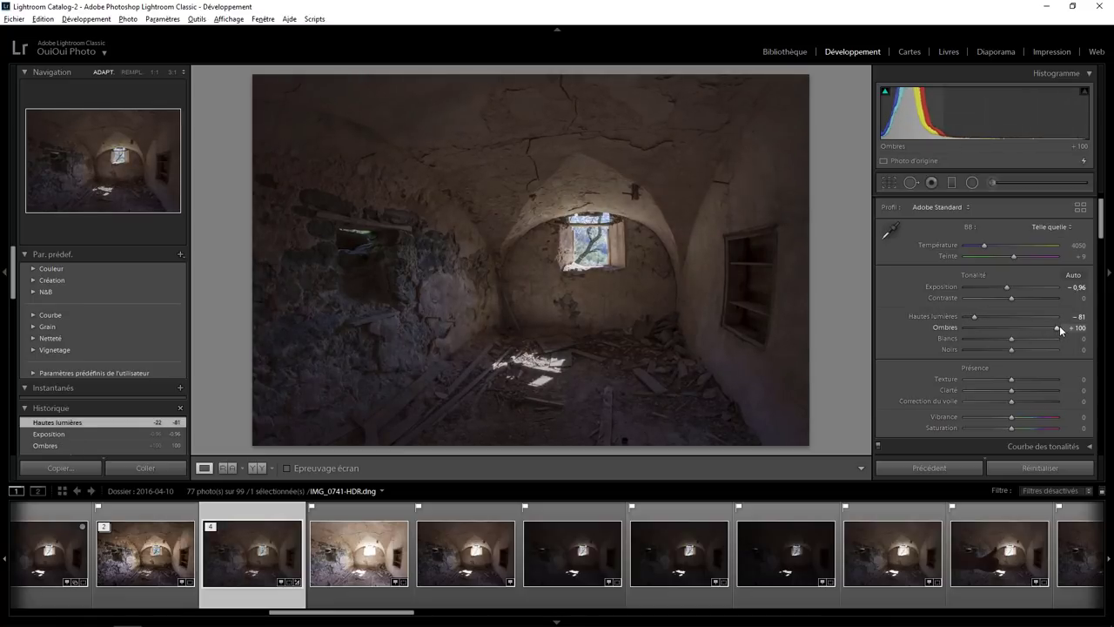
left_click_drag(1012, 298, 986, 298)
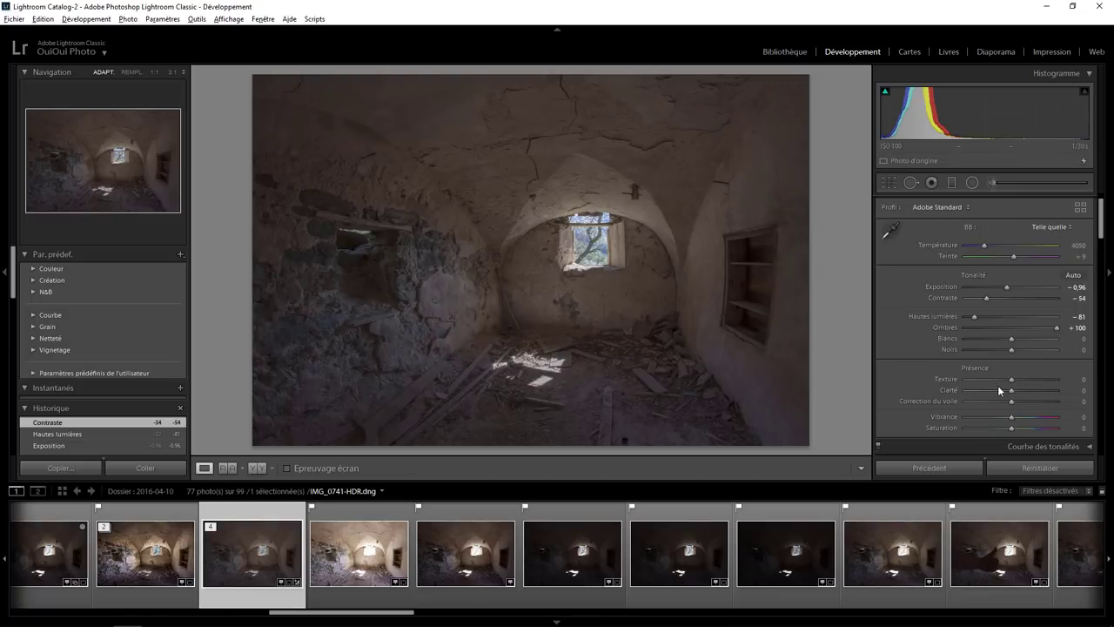
- Raise Clarity to +100 and Texture to +38 in the Presence section
left_click_drag(1032, 396, 1066, 380)
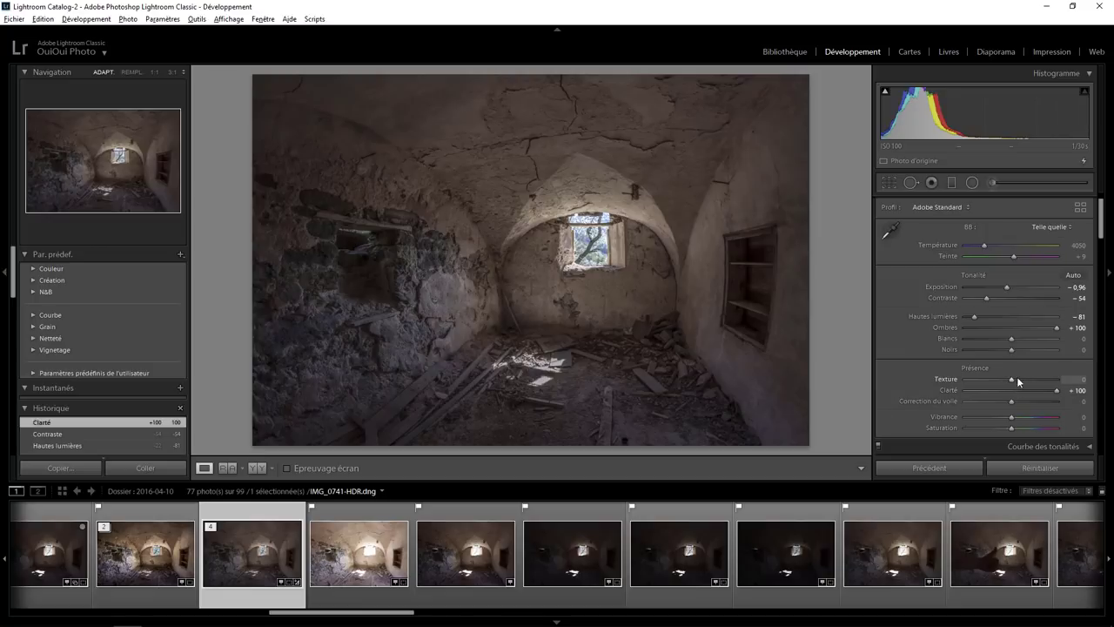
left_click_drag(1012, 379, 1029, 382)
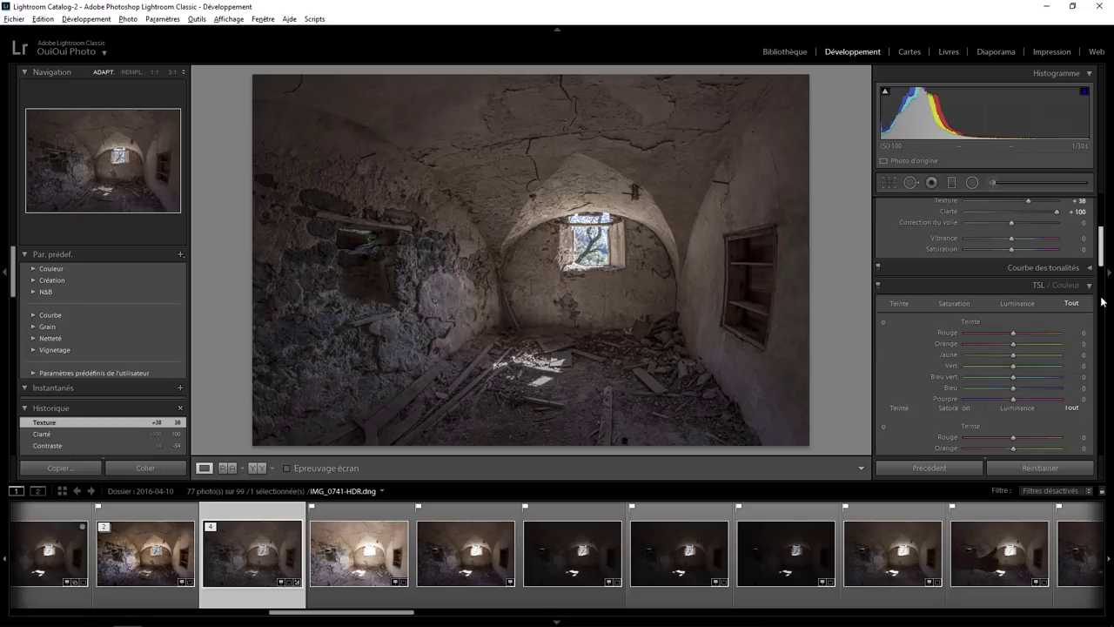
left_click_drag(1101, 233, 1103, 426)
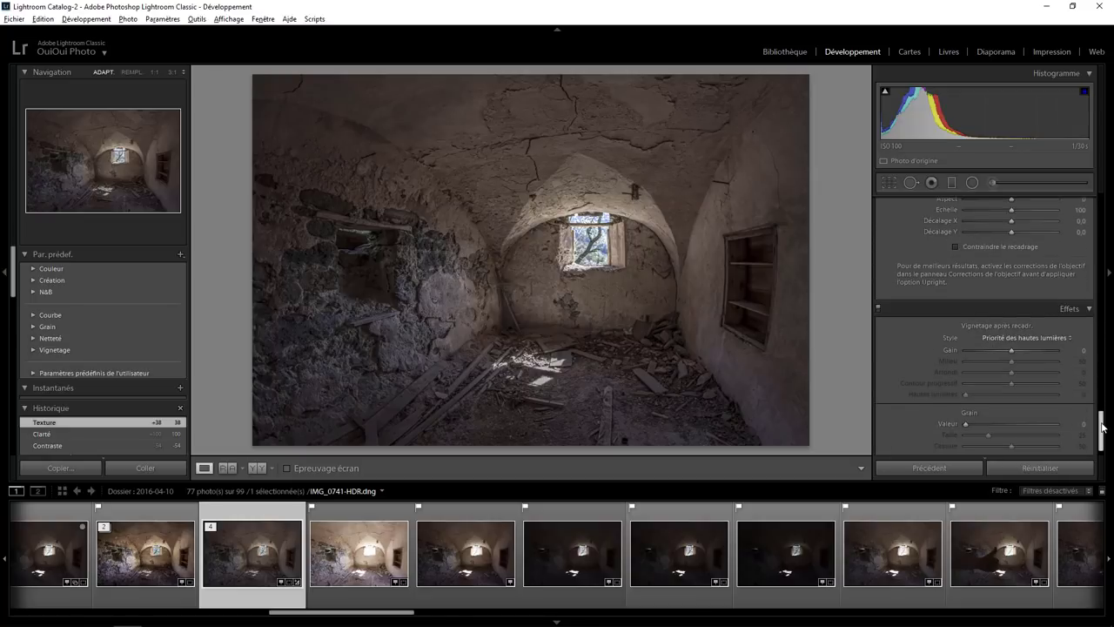
- Set the Effects panel's post-crop vignette Amount to −22
left_click_drag(1010, 350, 1000, 348)
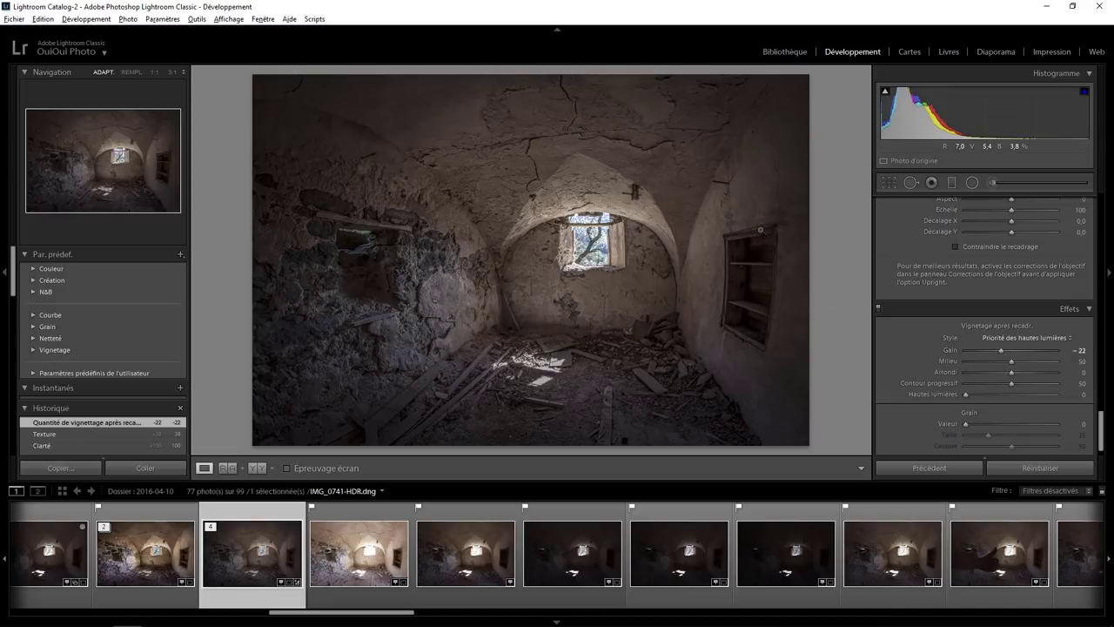
scroll(1103, 385, "up", 2)
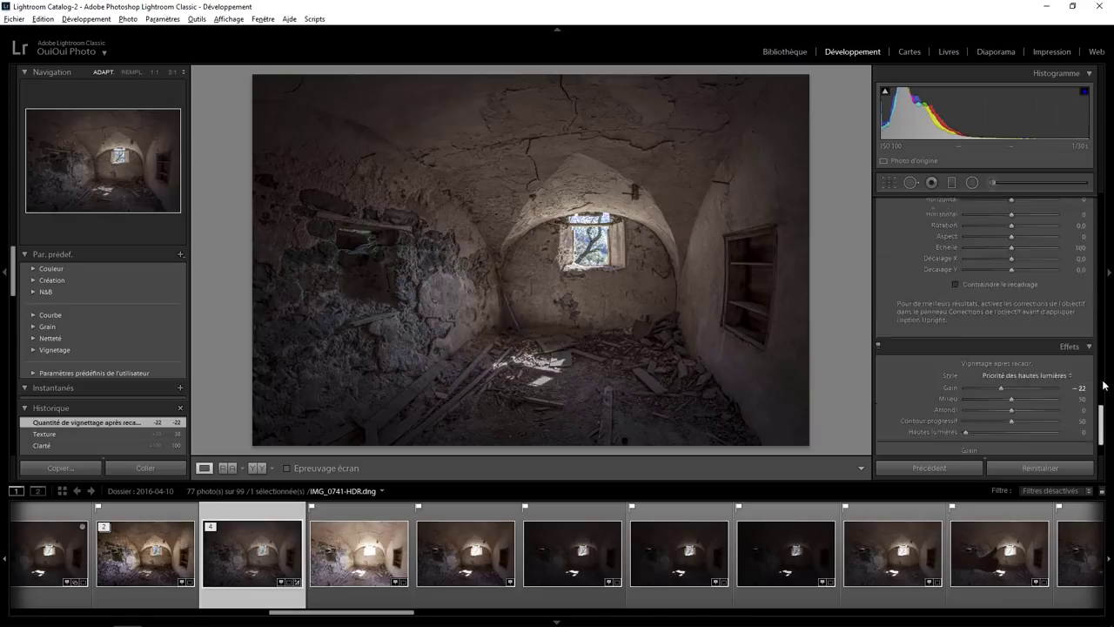
scroll(1104, 386, "up", 5)
scroll(1103, 386, "up", 5)
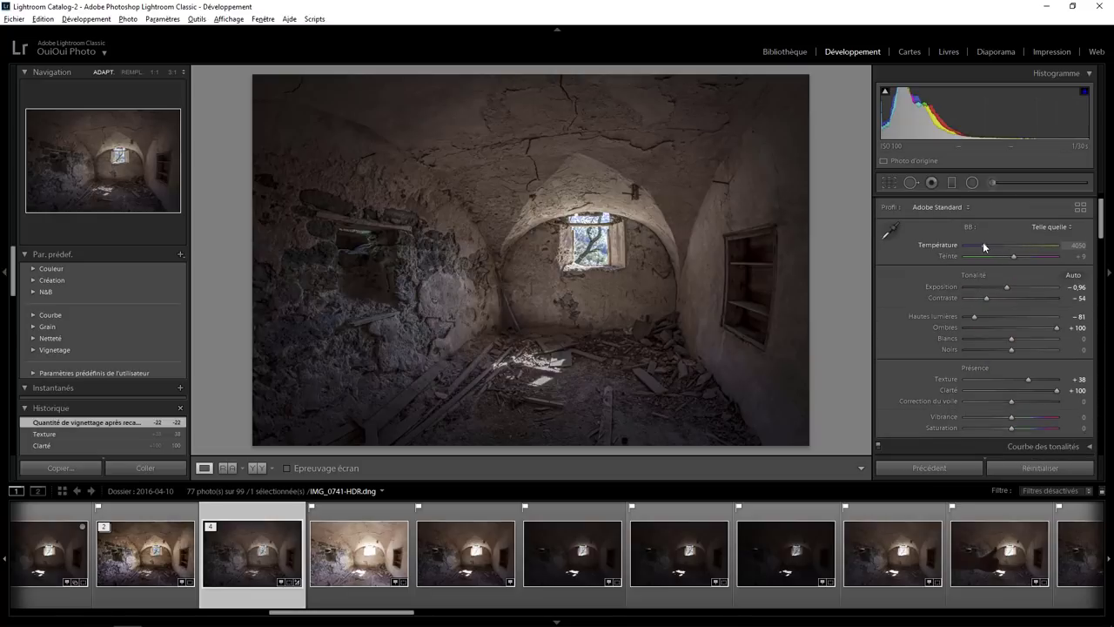
- Warm Temperature to 4675, inspect the window at 1:1, and lift Blacks to +31
left_click_drag(983, 244, 989, 244)
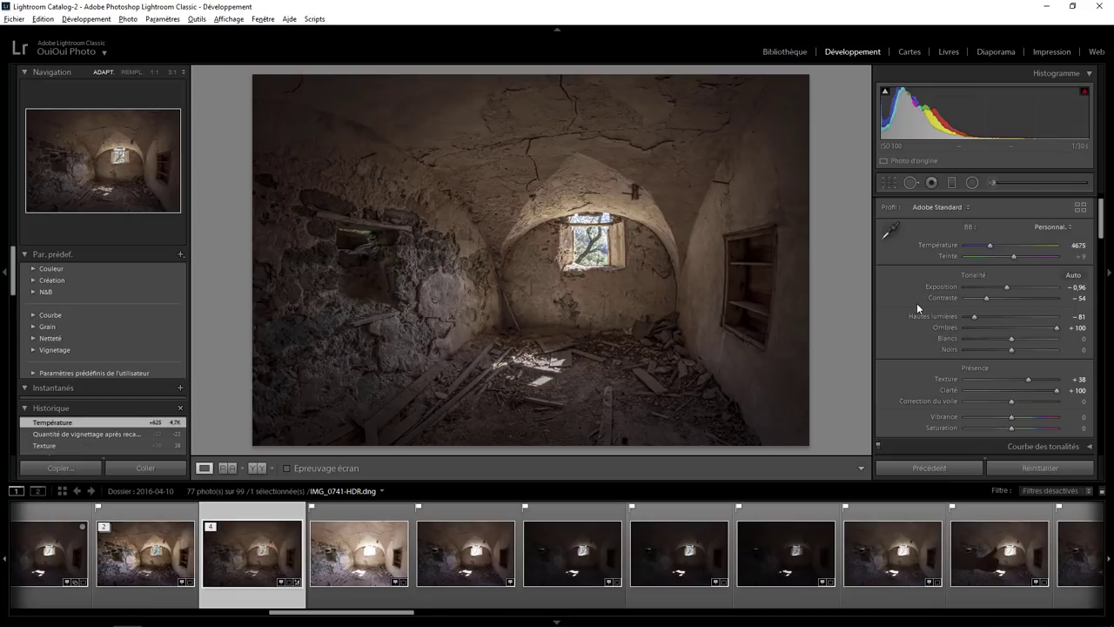
left_click(601, 242)
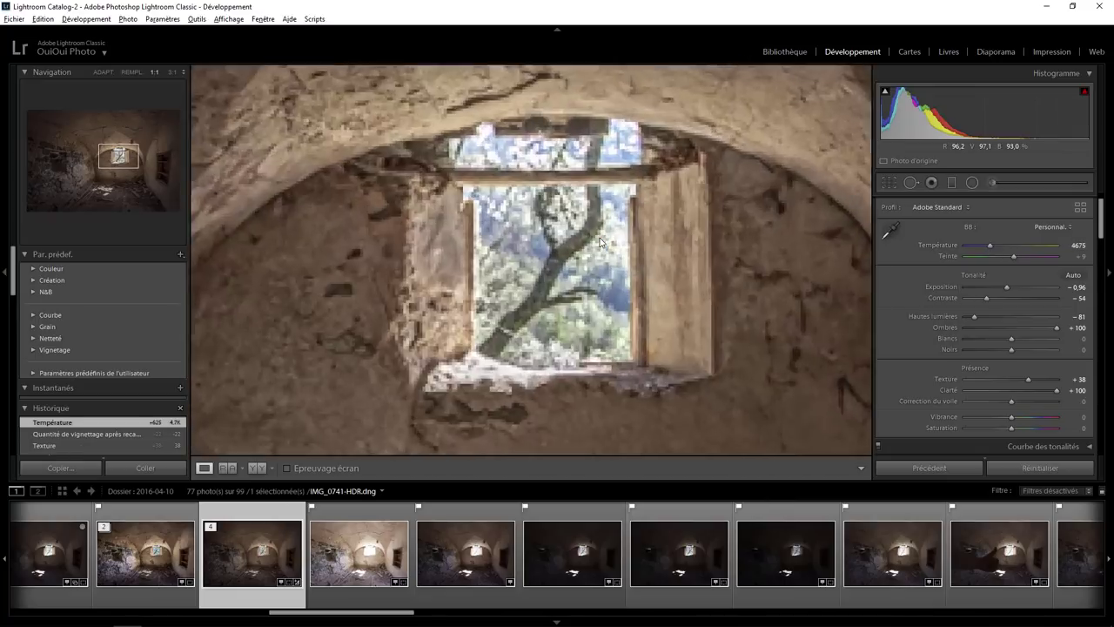
left_click(570, 280)
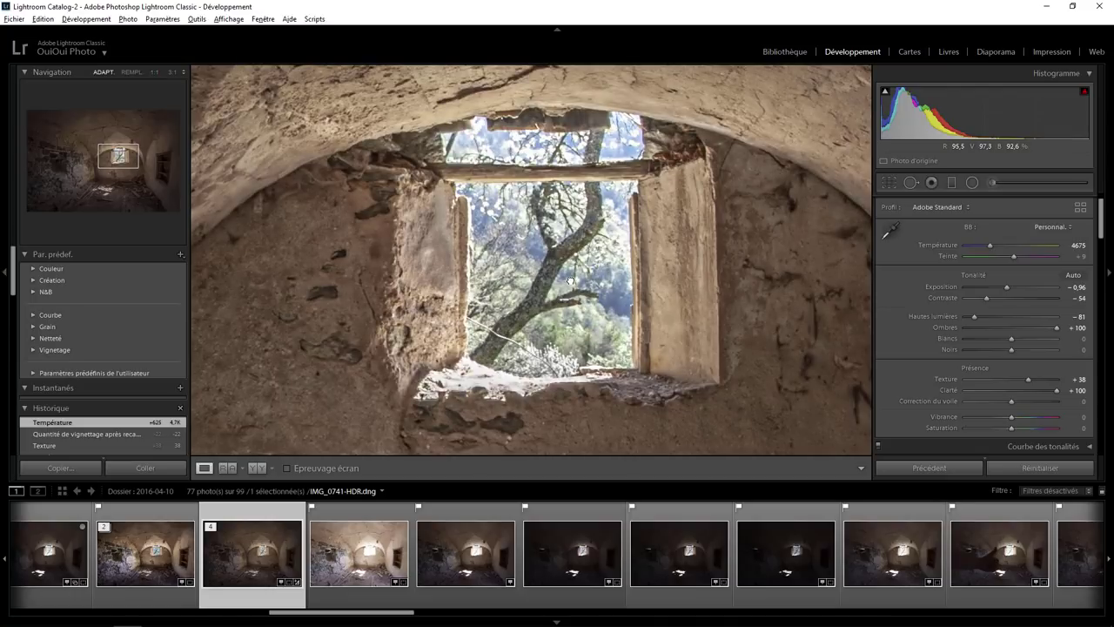
left_click(595, 244)
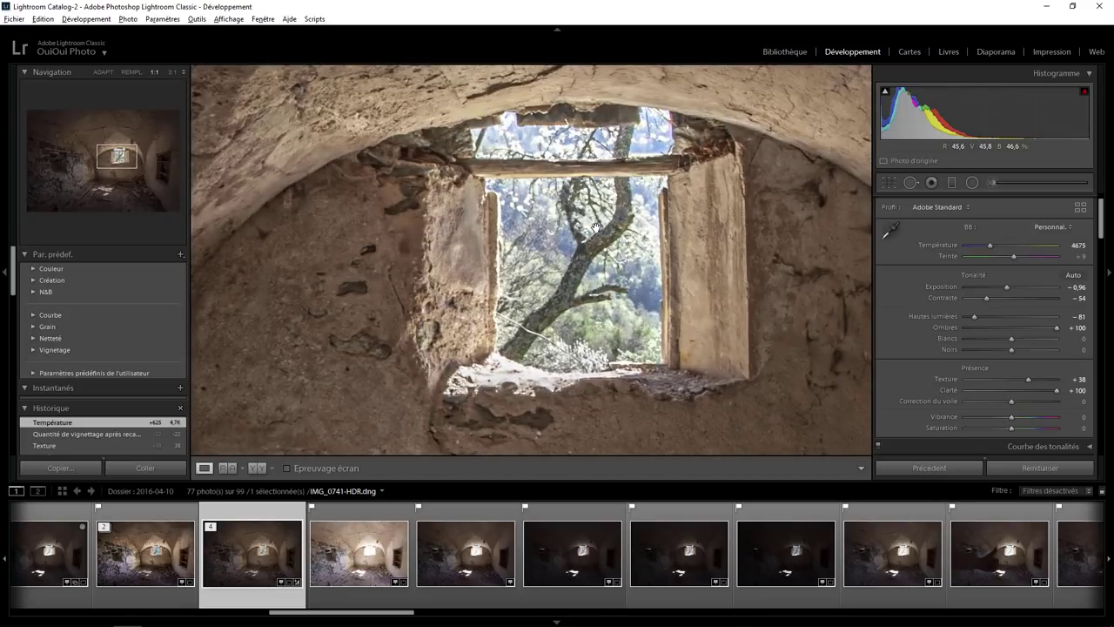
left_click(595, 227)
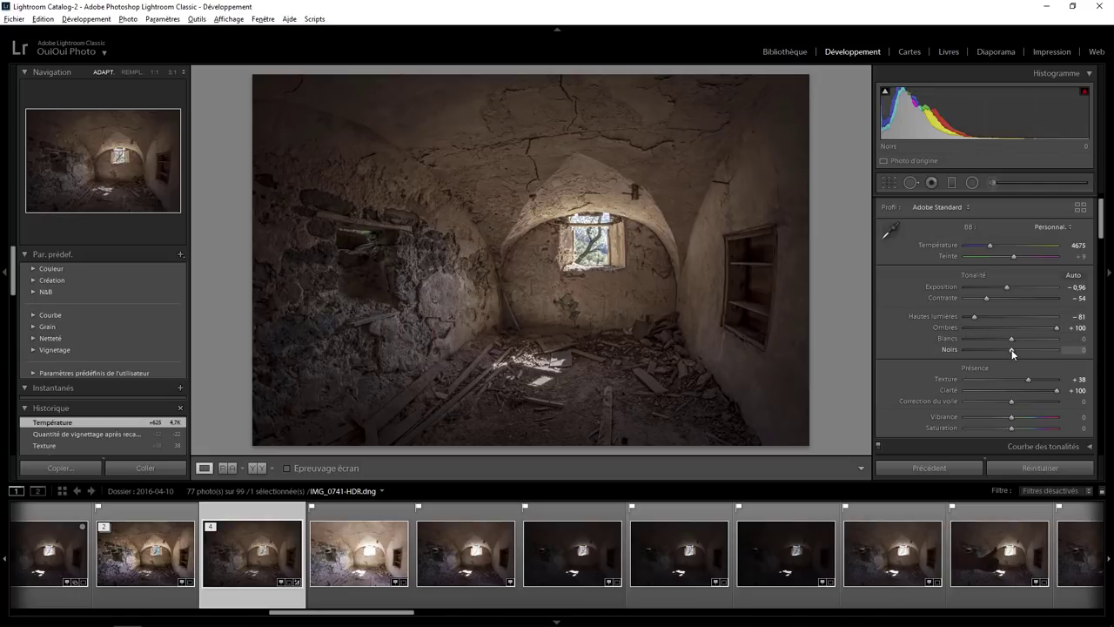
mouse_move(1012, 350)
left_mouse_down()
mouse_move(1041, 350)
mouse_move(1025, 348)
left_mouse_up()
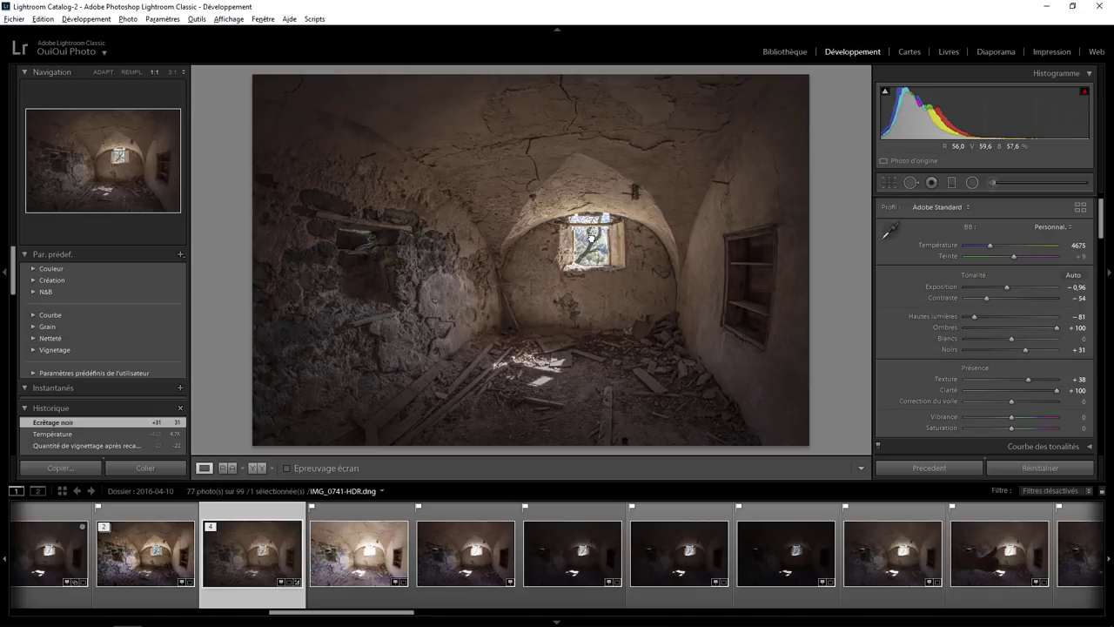
left_click(601, 256)
- Paint a −0.50 exposure burn over the bright window and its jambs with the Adjustment Brush
left_click(612, 253)
left_click(993, 183)
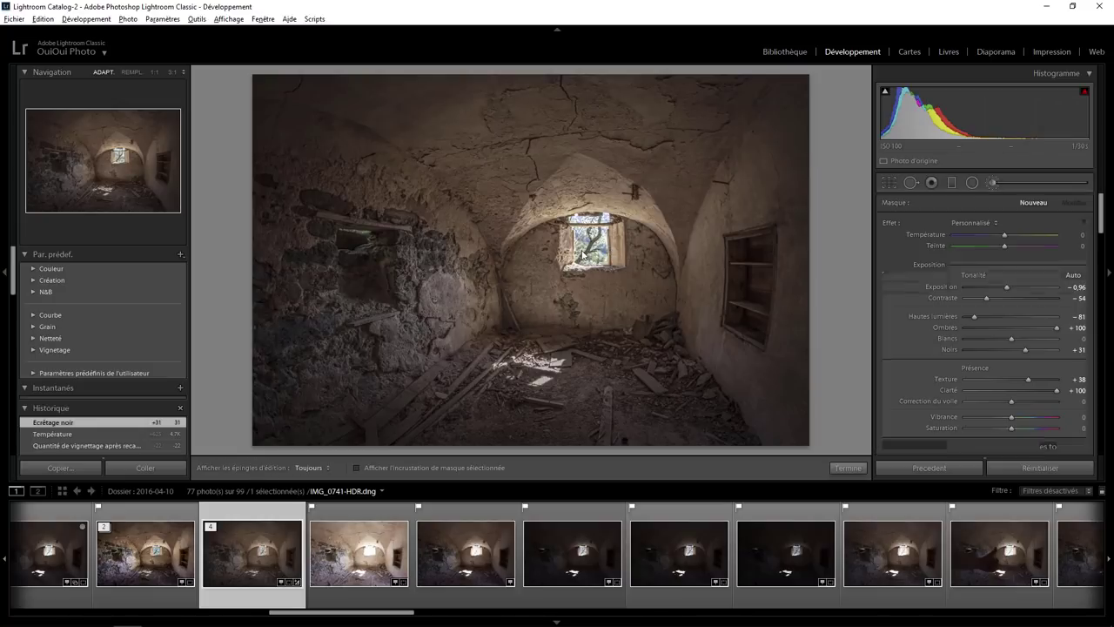
left_click_drag(587, 240, 599, 252)
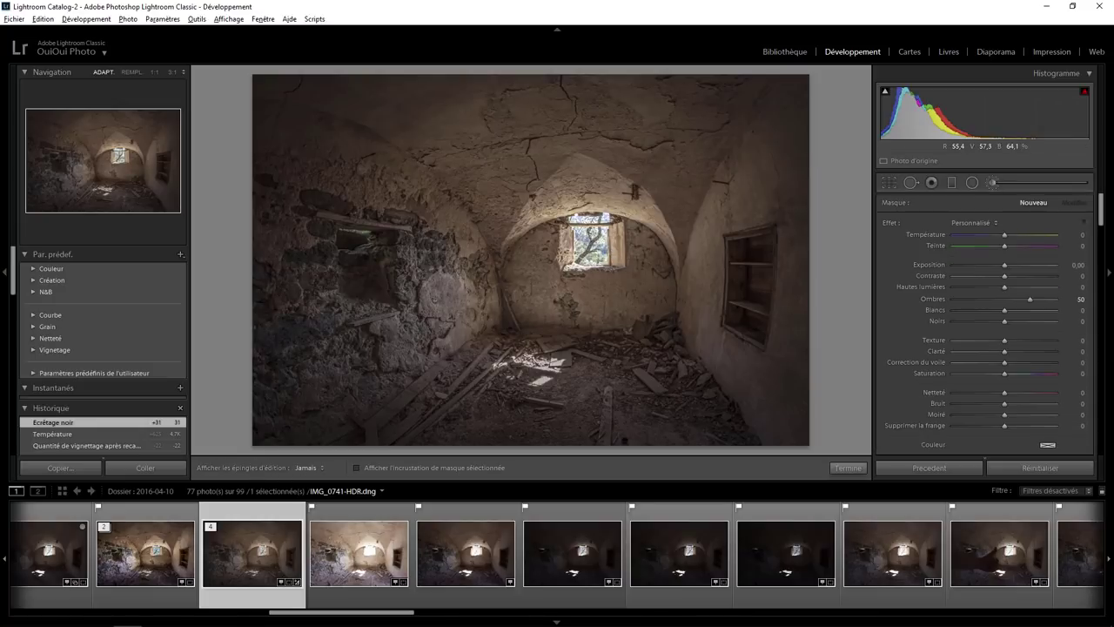
double_click(892, 222)
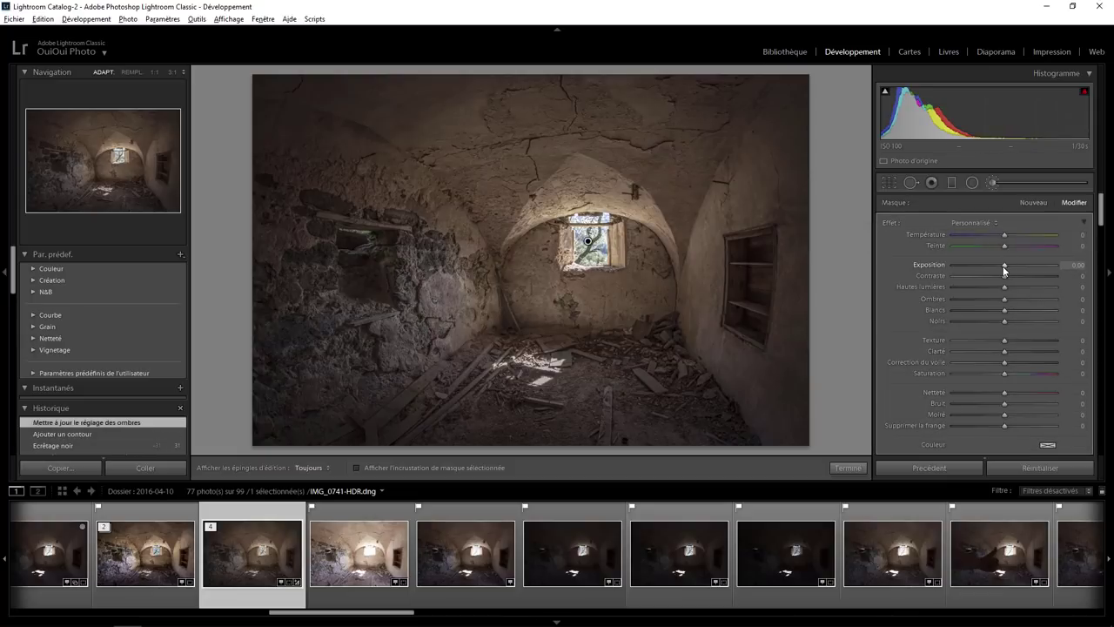
left_click_drag(1004, 266, 997, 264)
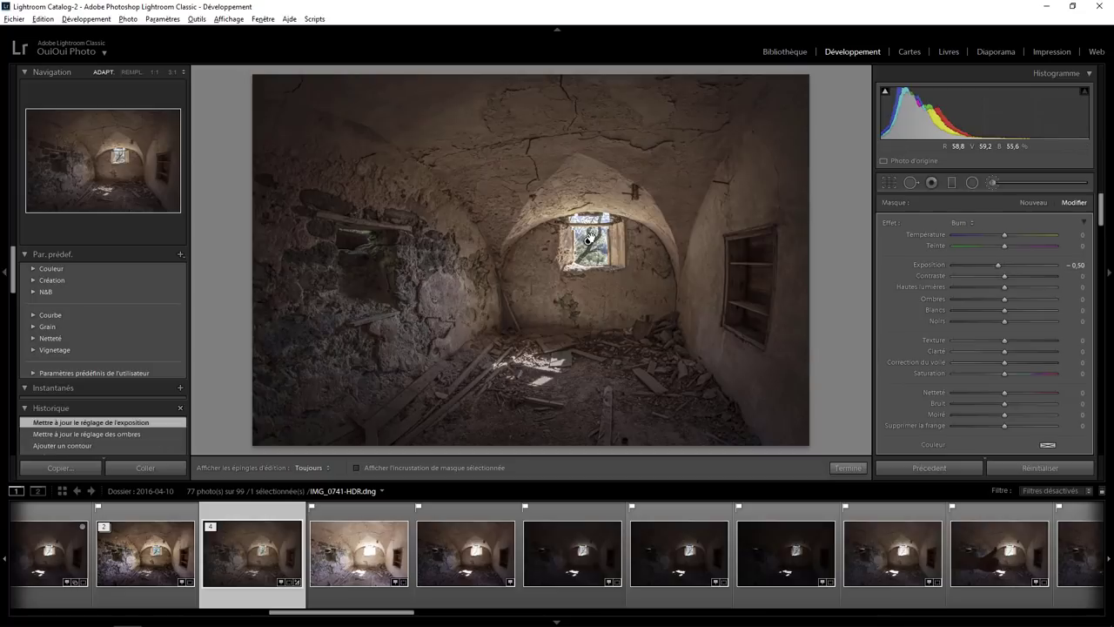
left_click(155, 72)
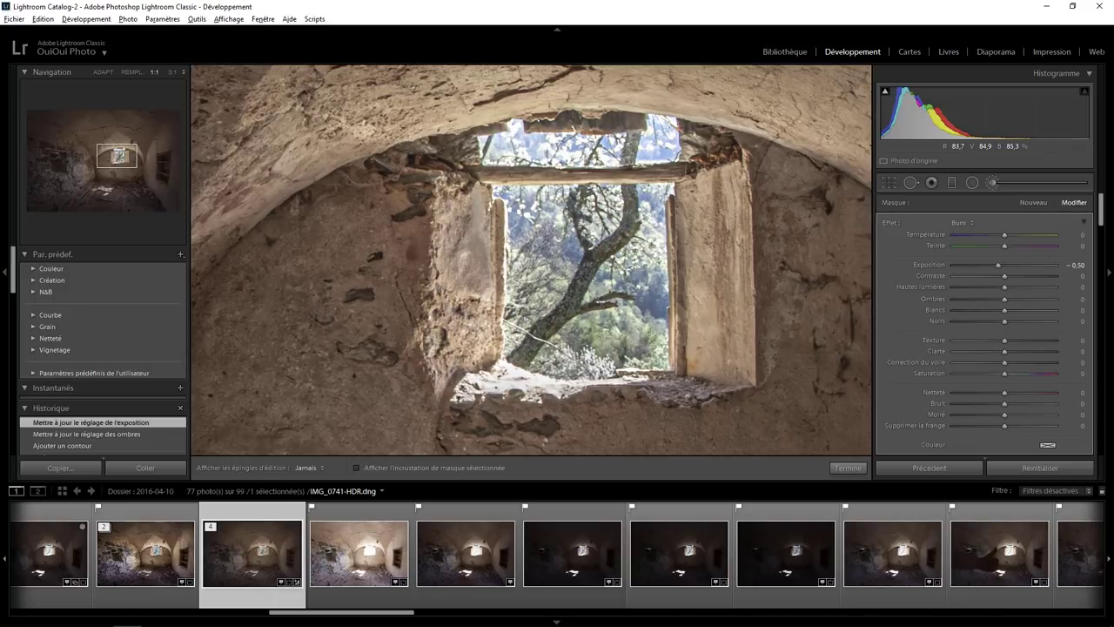
mouse_move(514, 350)
left_mouse_down()
mouse_move(532, 192)
mouse_move(601, 207)
left_mouse_up()
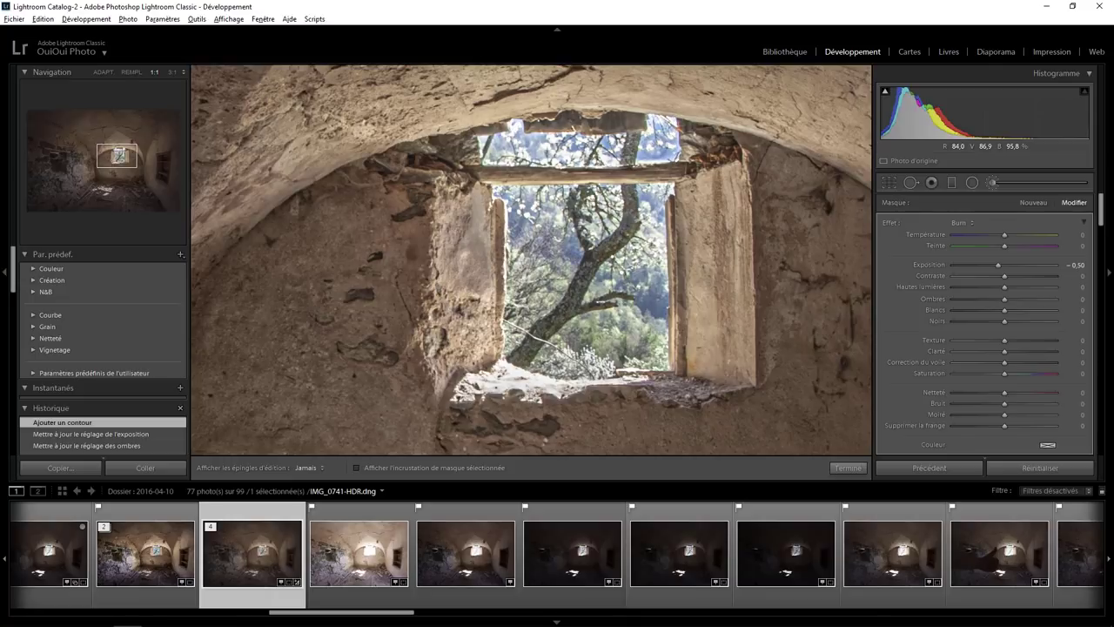
key("h")
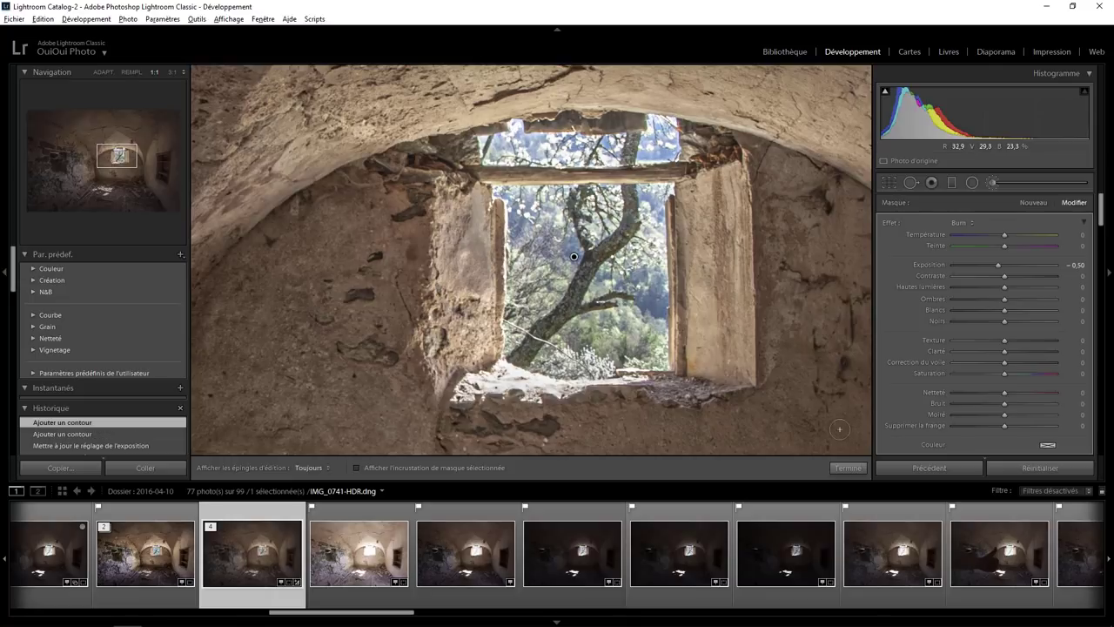
left_click(849, 468)
left_click(619, 279)
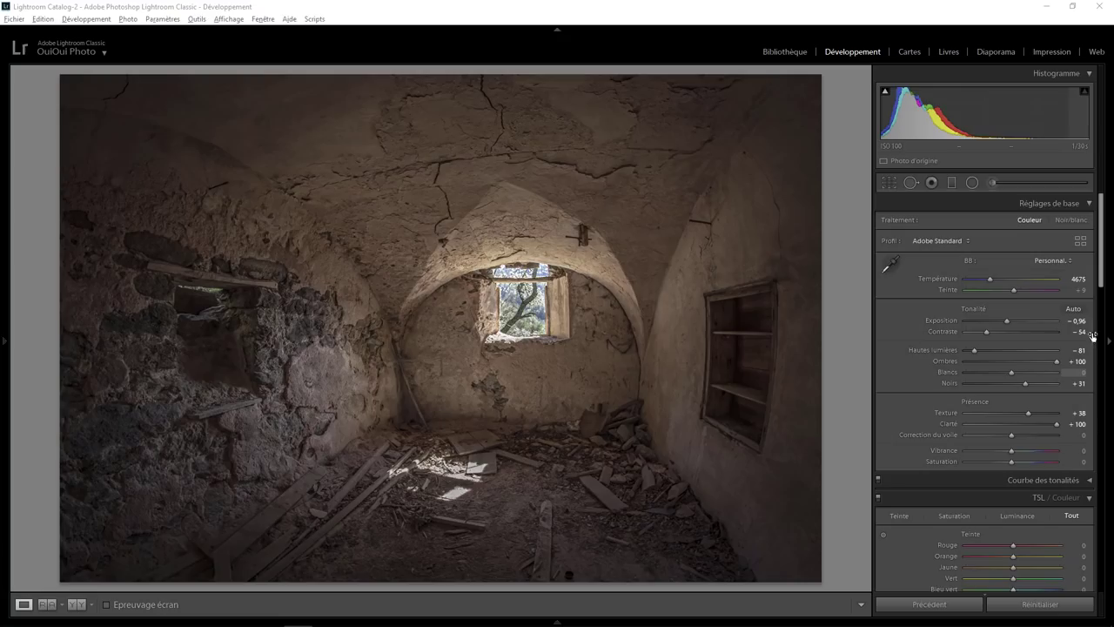
- Tint the vaulted room's split-toning highlights yellow
left_click_drag(1100, 338, 1104, 424)
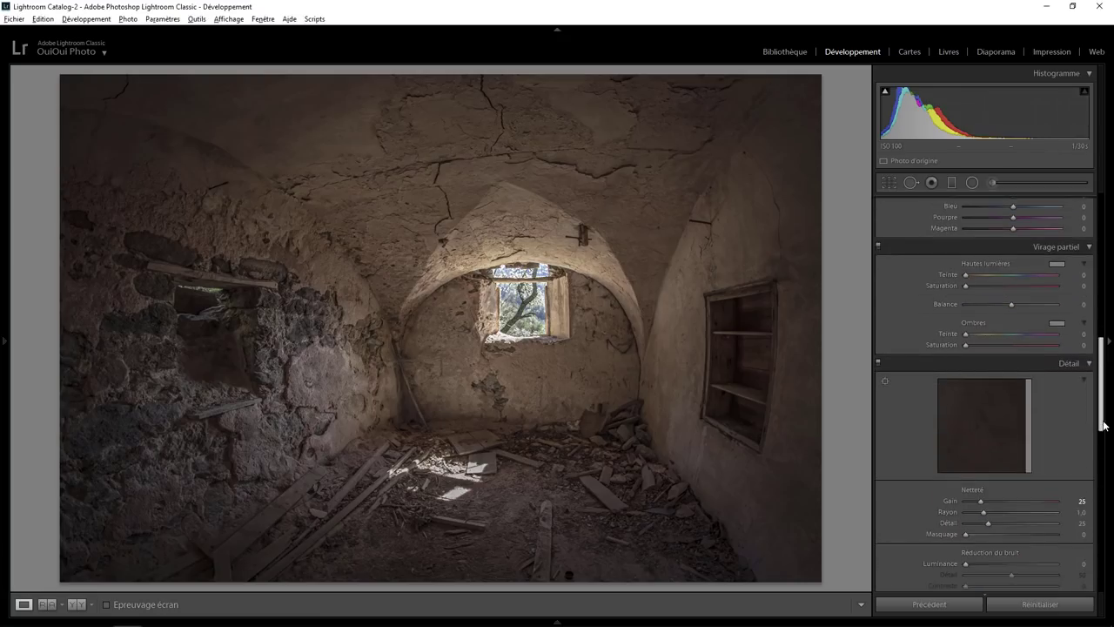
left_click(1057, 265)
left_click(948, 248)
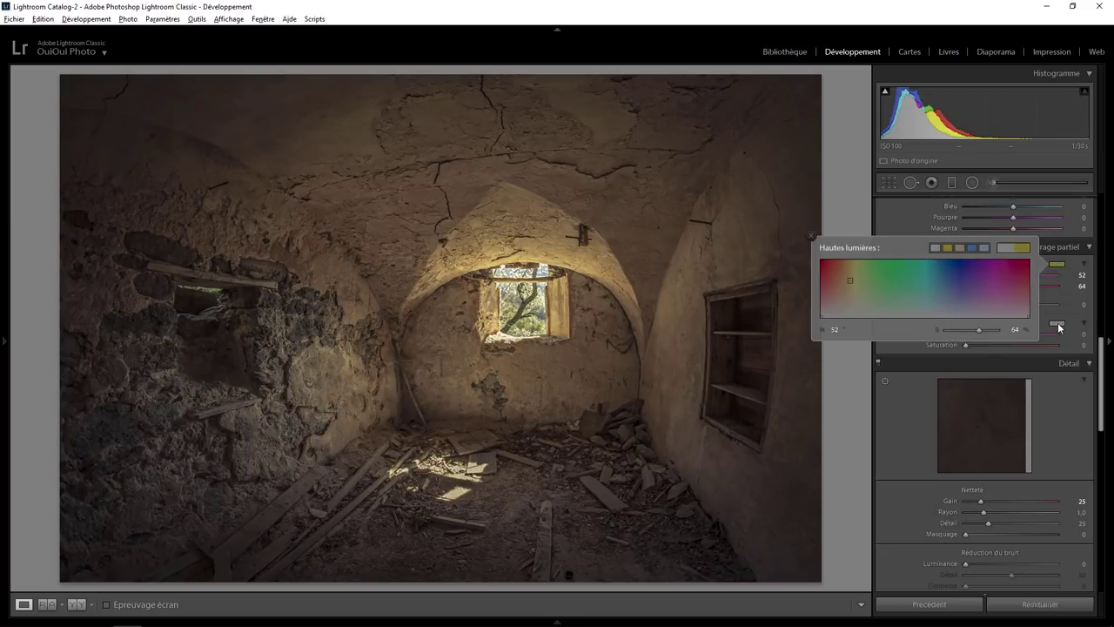
left_click(811, 235)
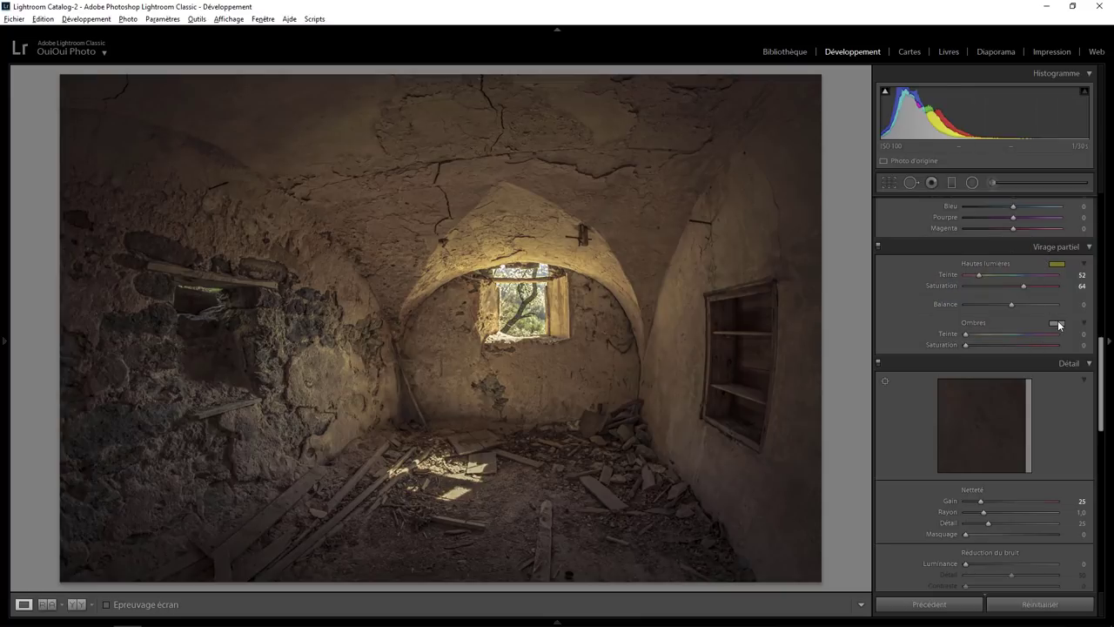
- Change both shadow and highlight tints to the brown preset (hue 37, saturation 22)
left_click(1057, 323)
left_click(952, 307)
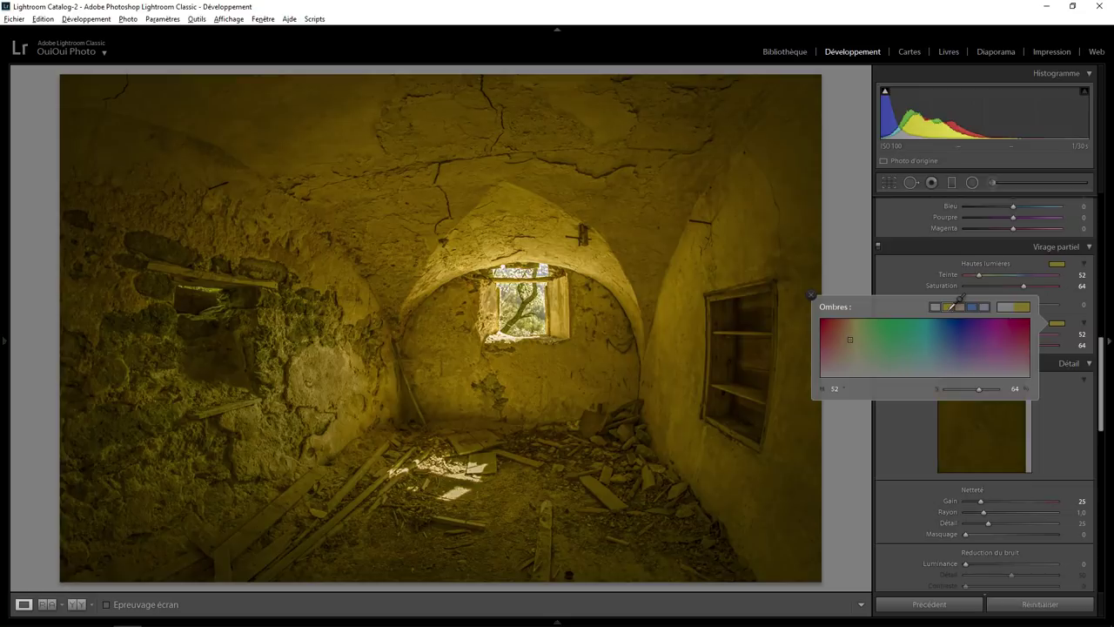
left_click(960, 306)
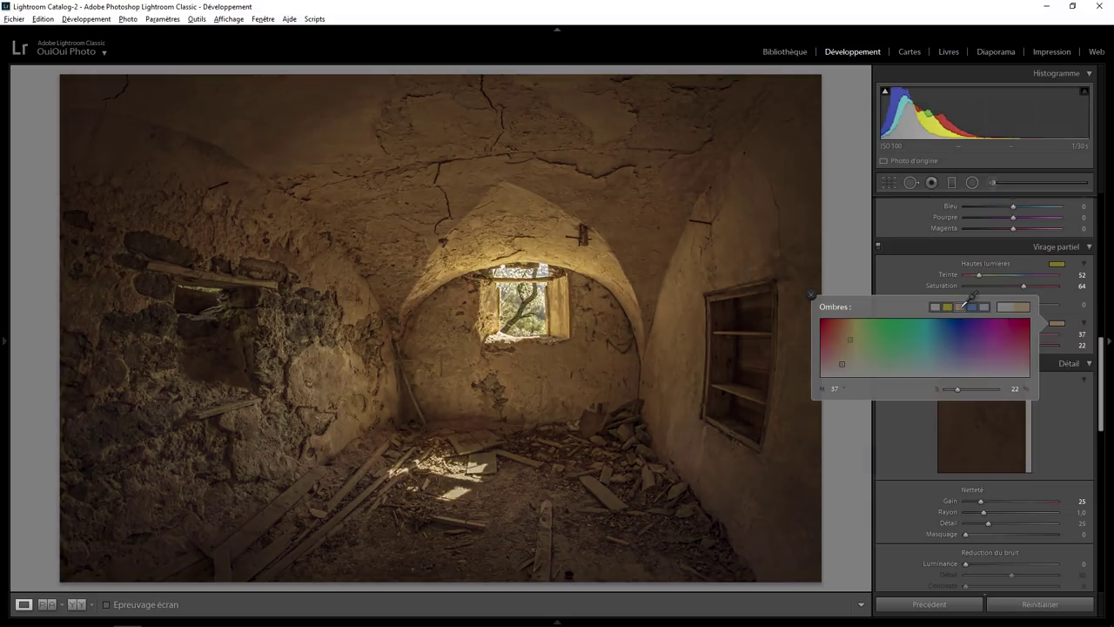
left_click(811, 295)
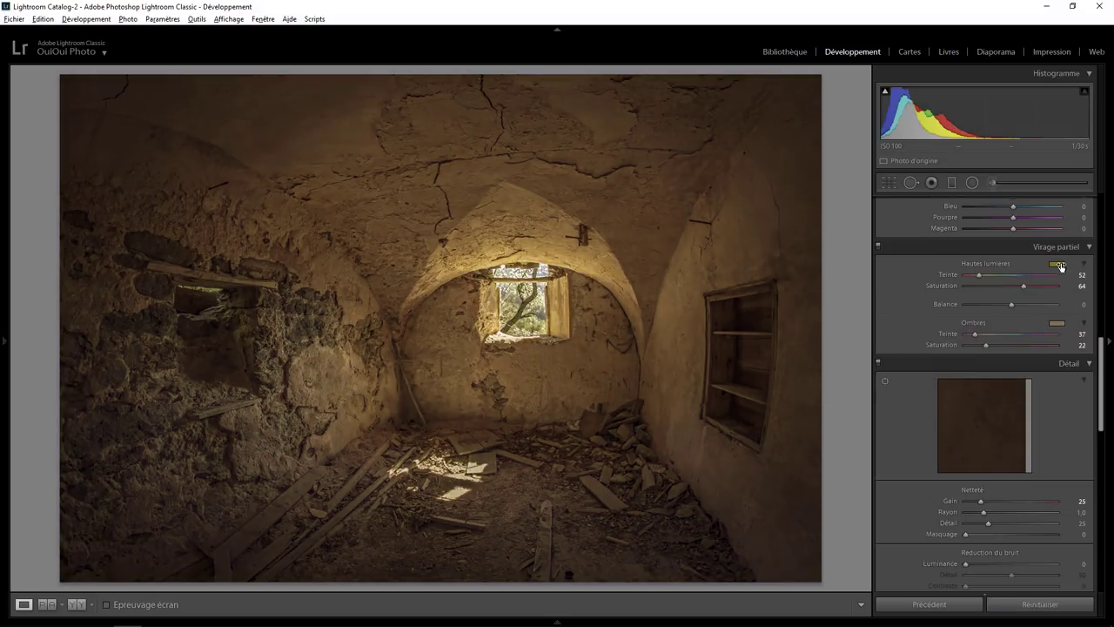
left_click(1059, 265)
left_click(960, 248)
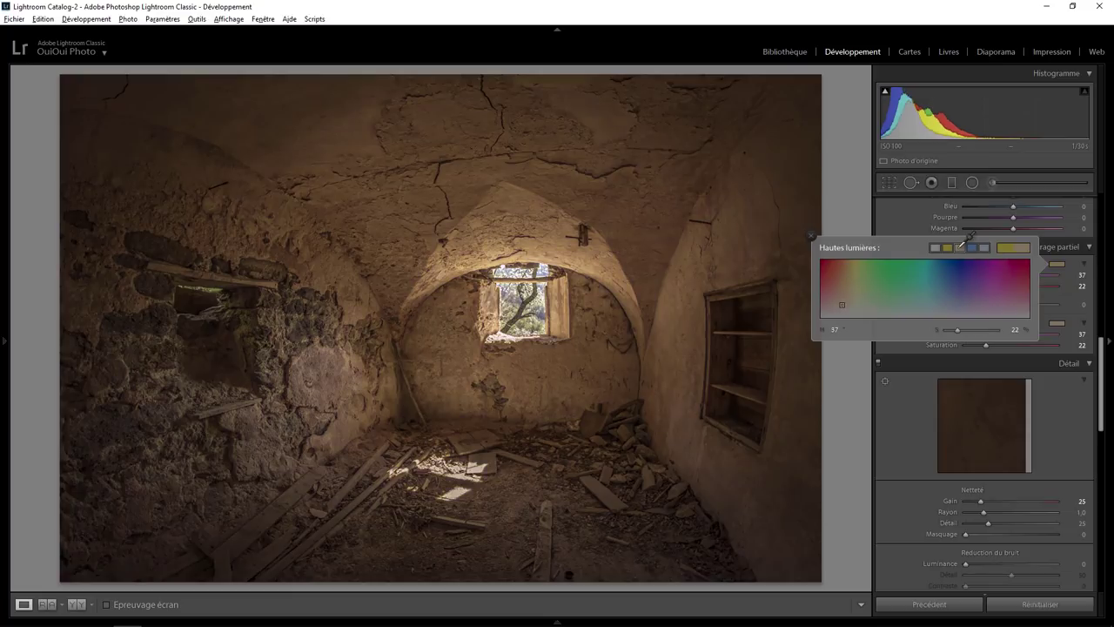
left_click(811, 237)
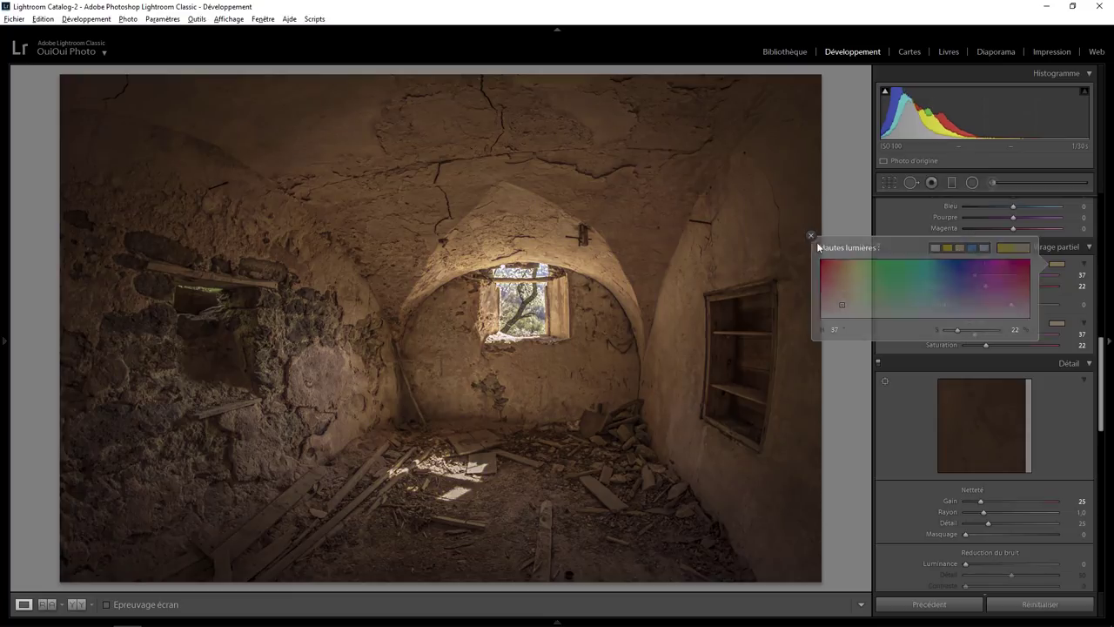
- Cool the temperature to 4050 and raise the shadow split-tone saturation to 27
scroll(1103, 294, "up", 1)
scroll(1103, 294, "up", 5)
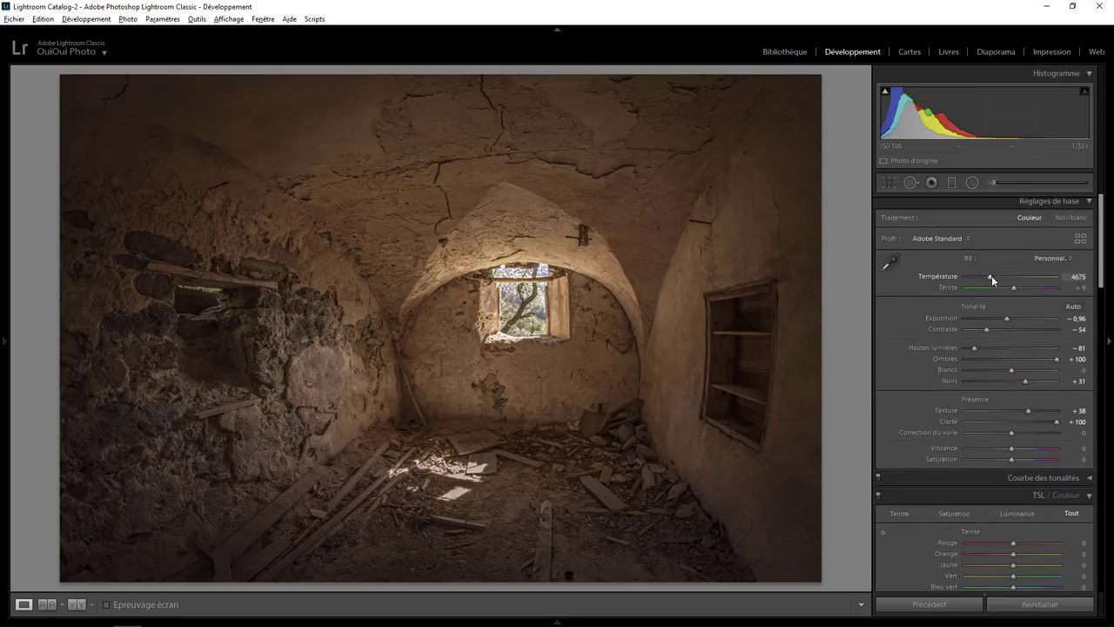
scroll(991, 275, "down", 3)
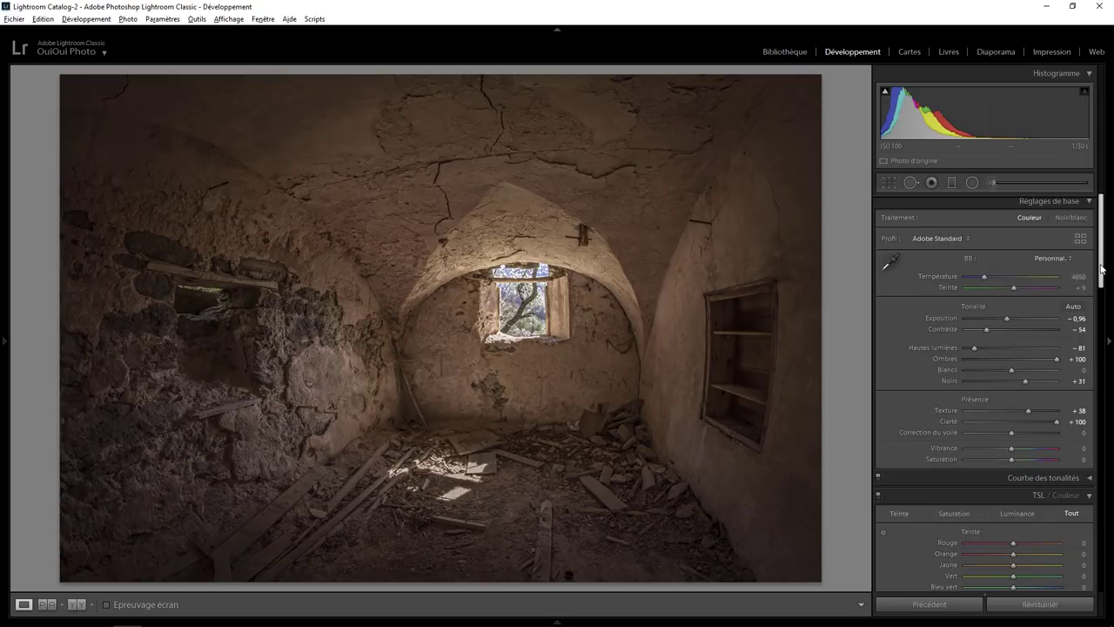
scroll(1011, 341, "down", 3)
scroll(1010, 341, "down", 2)
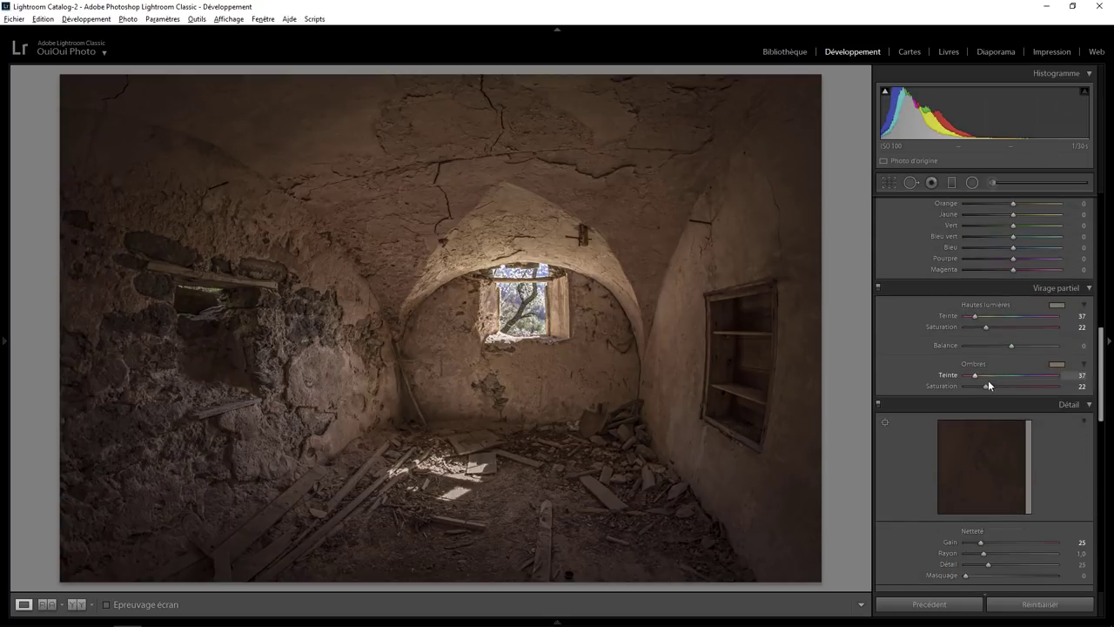
mouse_move(986, 386)
left_mouse_down()
mouse_move(1031, 386)
mouse_move(974, 386)
mouse_move(992, 386)
left_mouse_up()
- Start an Adjustment Brush and paint a darkening stroke on the upper-right wall
left_click_drag(1101, 348, 1101, 215)
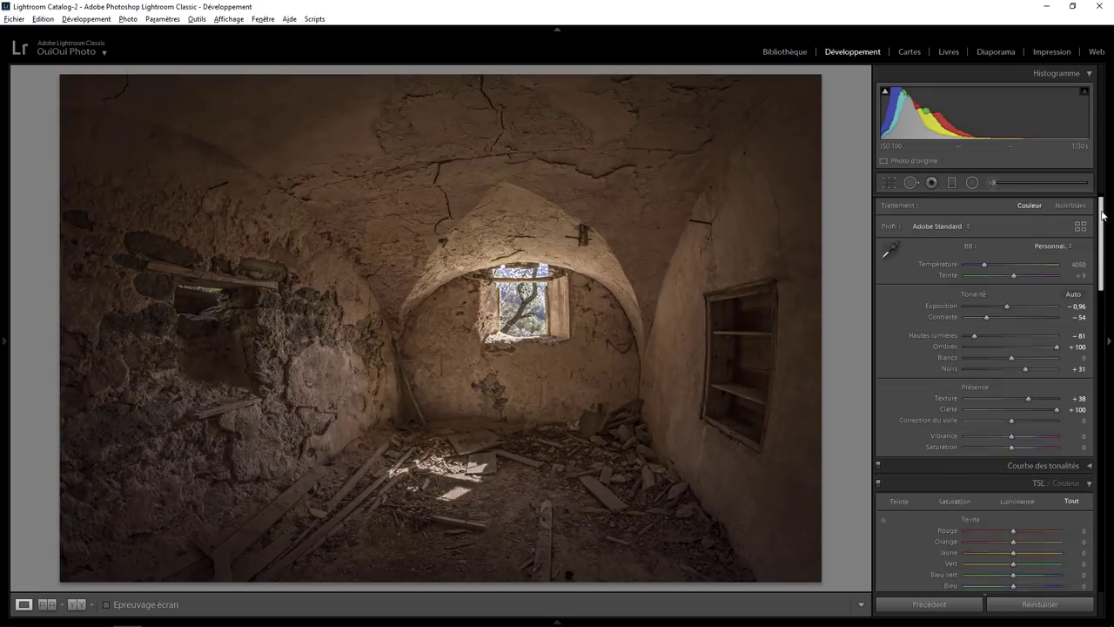
left_click(991, 182)
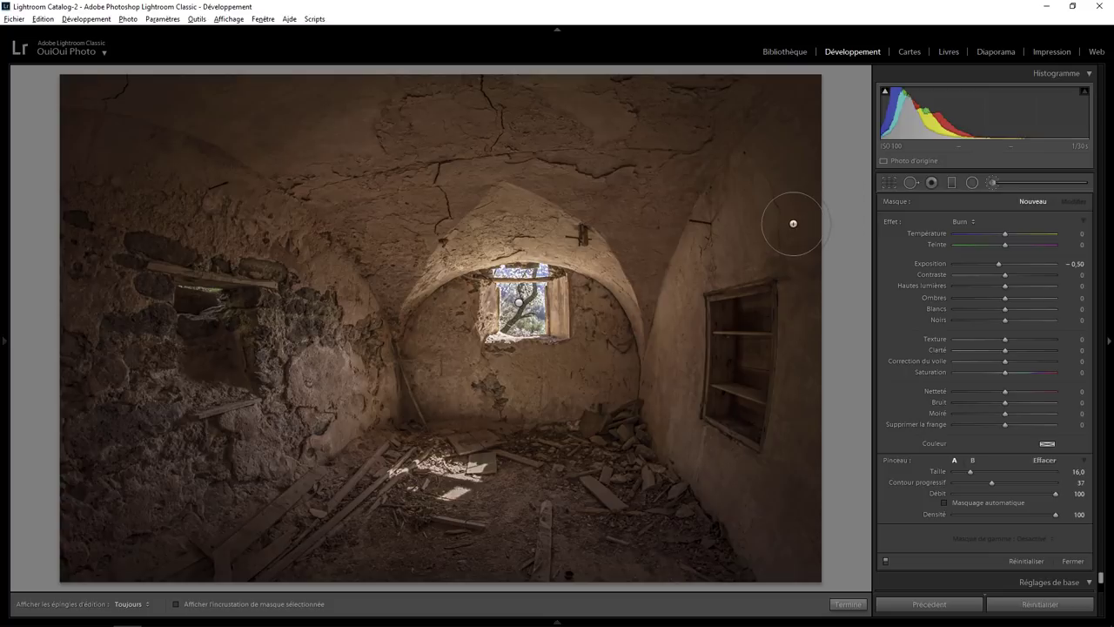
mouse_move(761, 184)
left_mouse_down()
mouse_move(778, 174)
mouse_move(739, 204)
mouse_move(761, 180)
left_mouse_up()
- Reset the brush effects, set Clarity to 100 and paint it onto the left wall
double_click(890, 222)
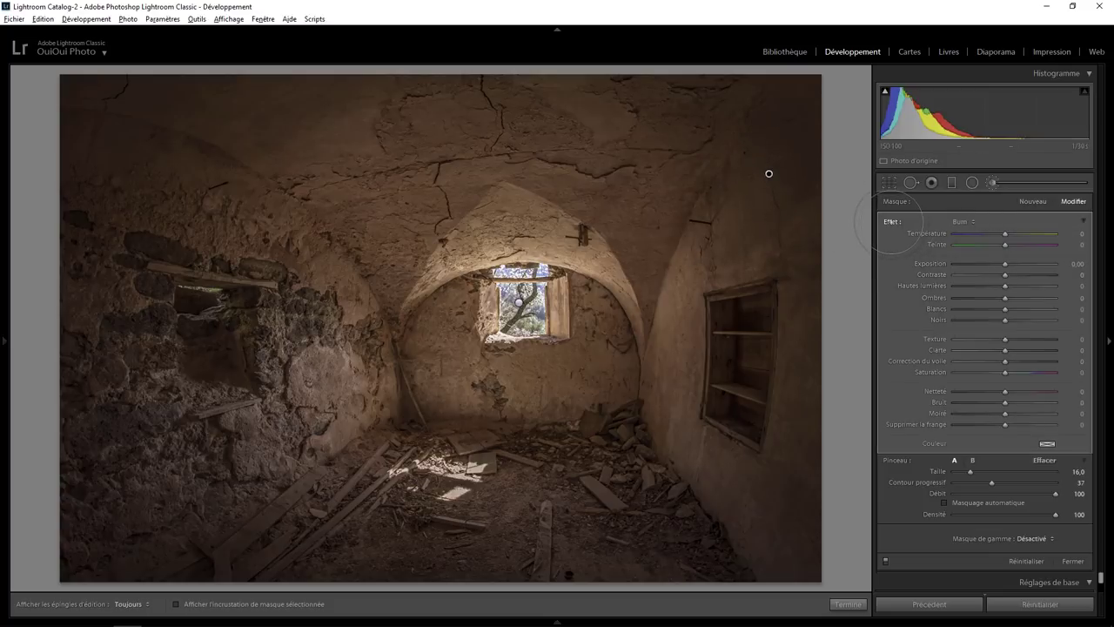
left_click_drag(1011, 350, 1056, 350)
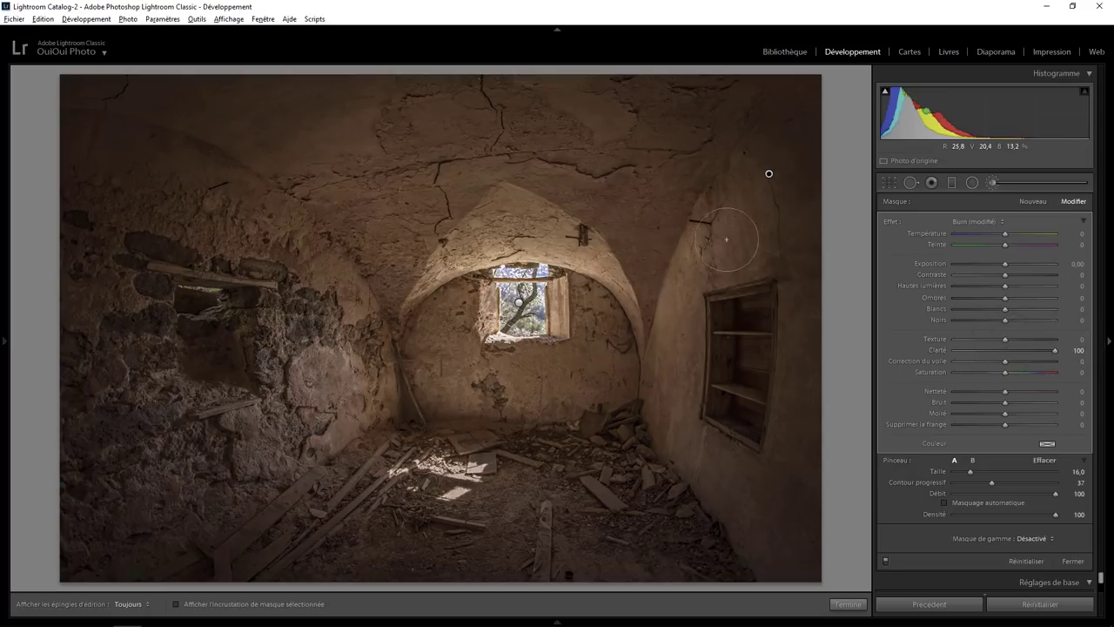
key("h")
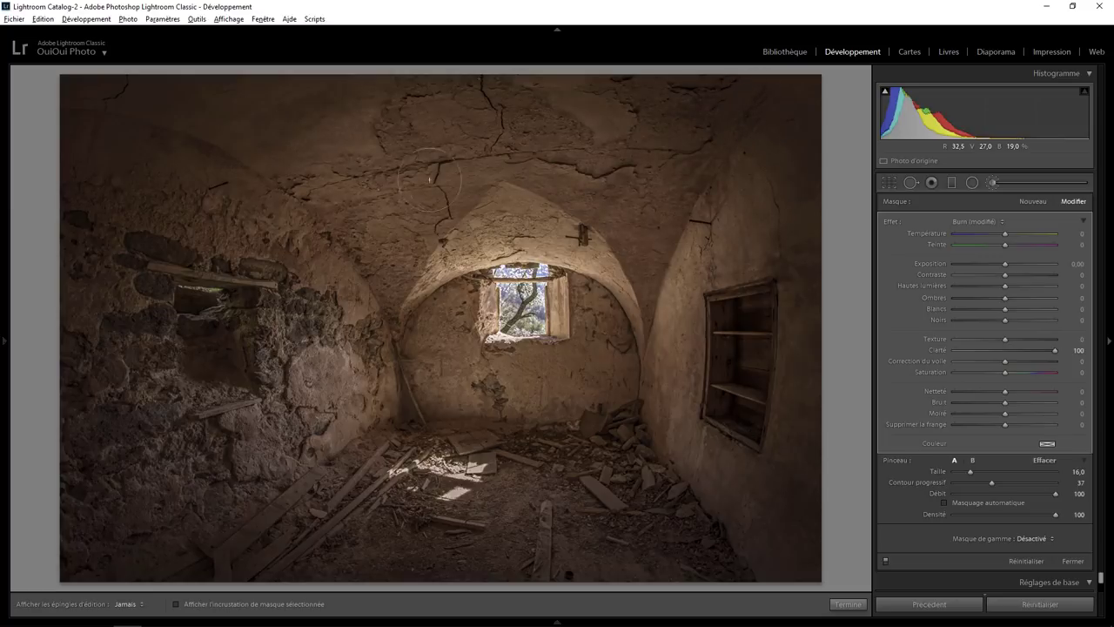
left_click_drag(285, 373, 366, 387)
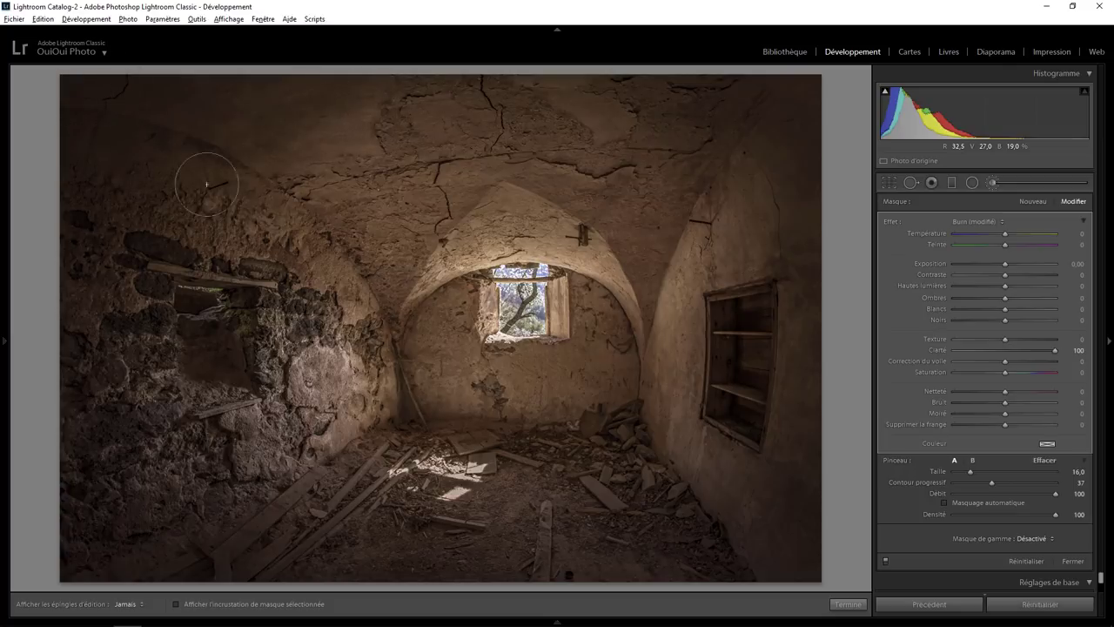
key("h")
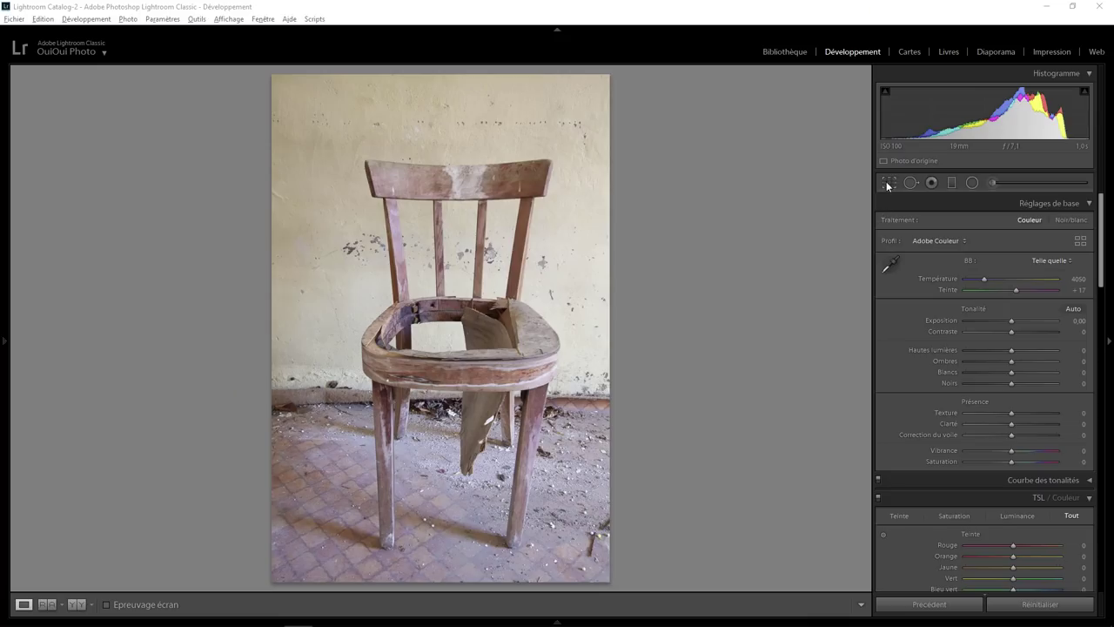
- Crop the chair photo tighter at left and top and straighten it to −0.30
left_click(890, 183)
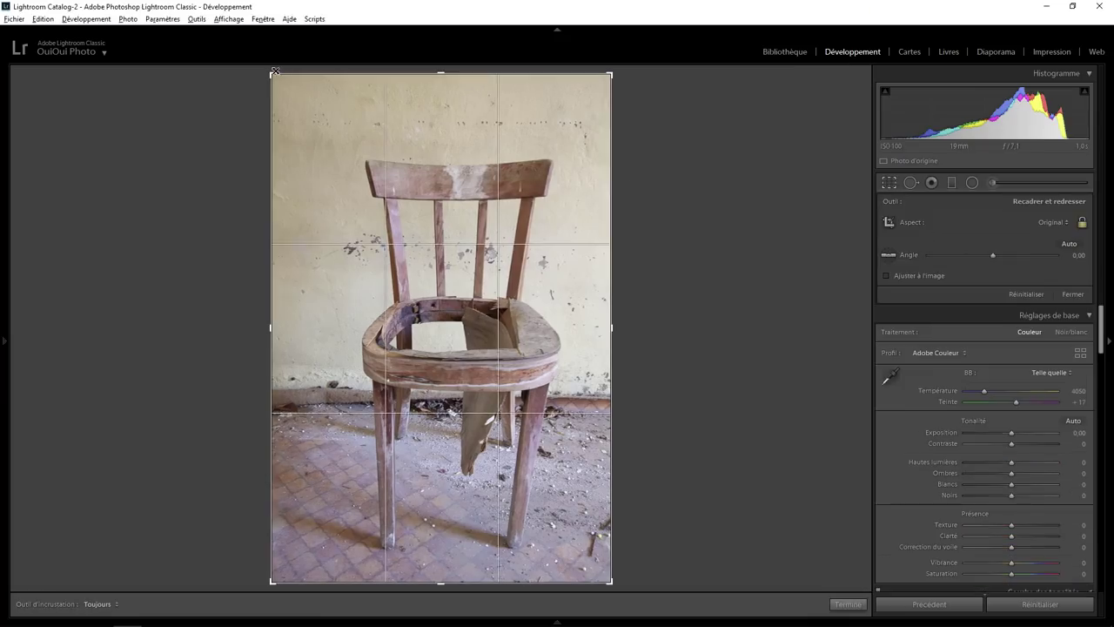
left_click_drag(273, 73, 290, 88)
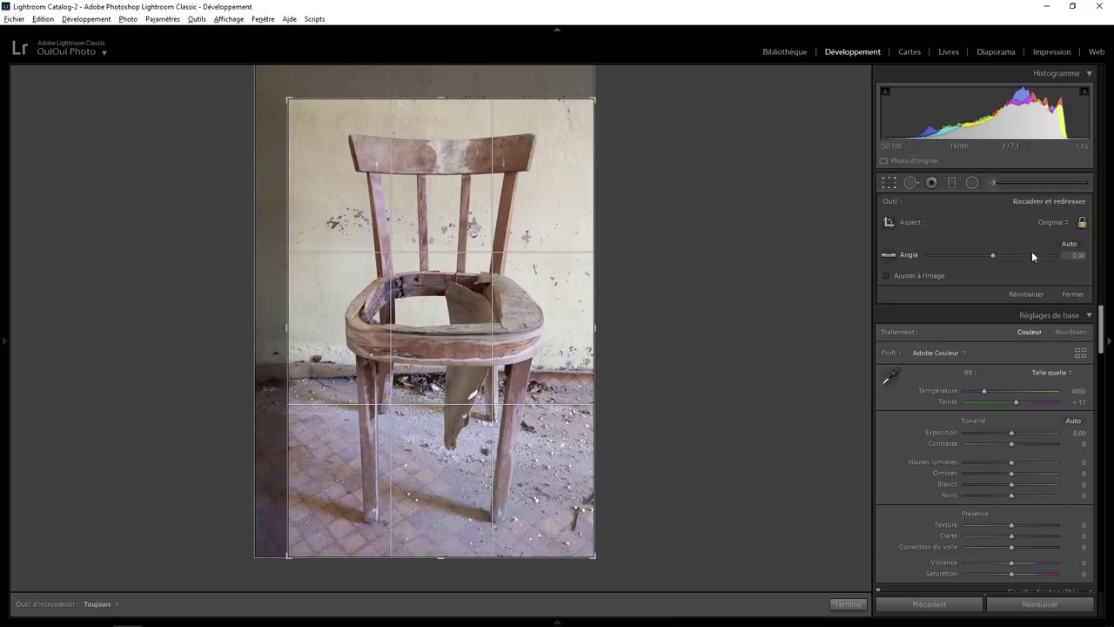
left_click(1076, 257)
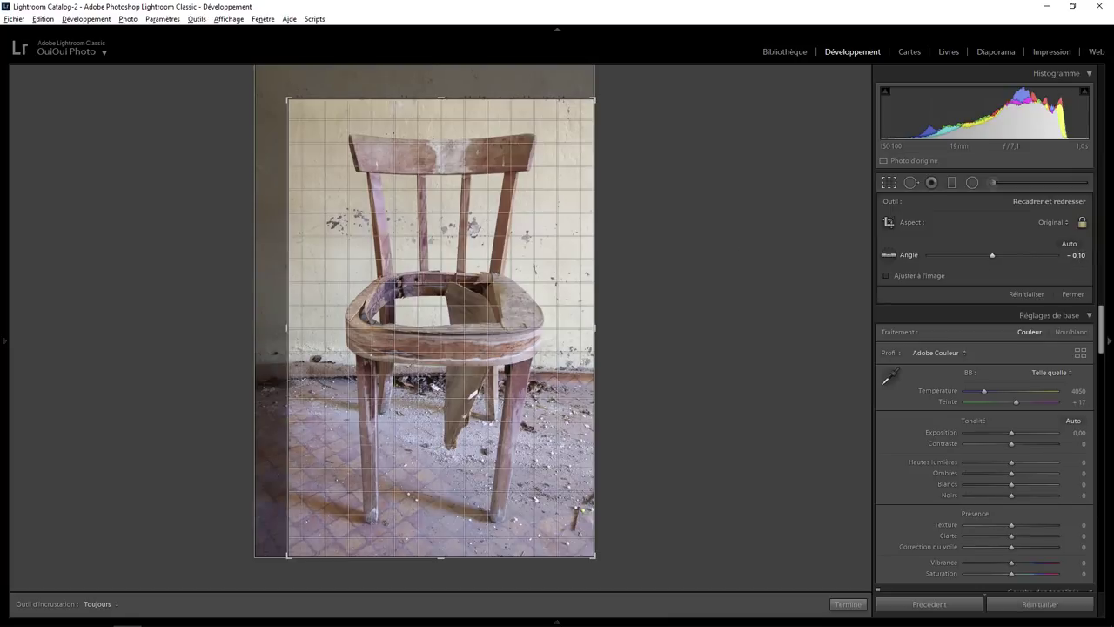
left_click_drag(1076, 255, 1080, 255)
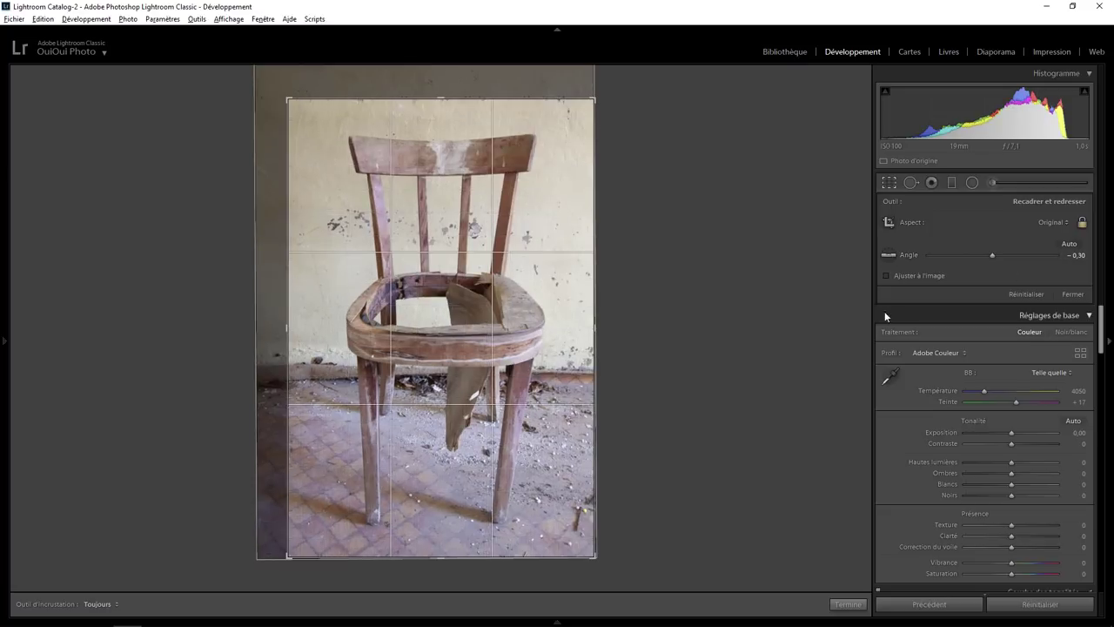
left_click(858, 603)
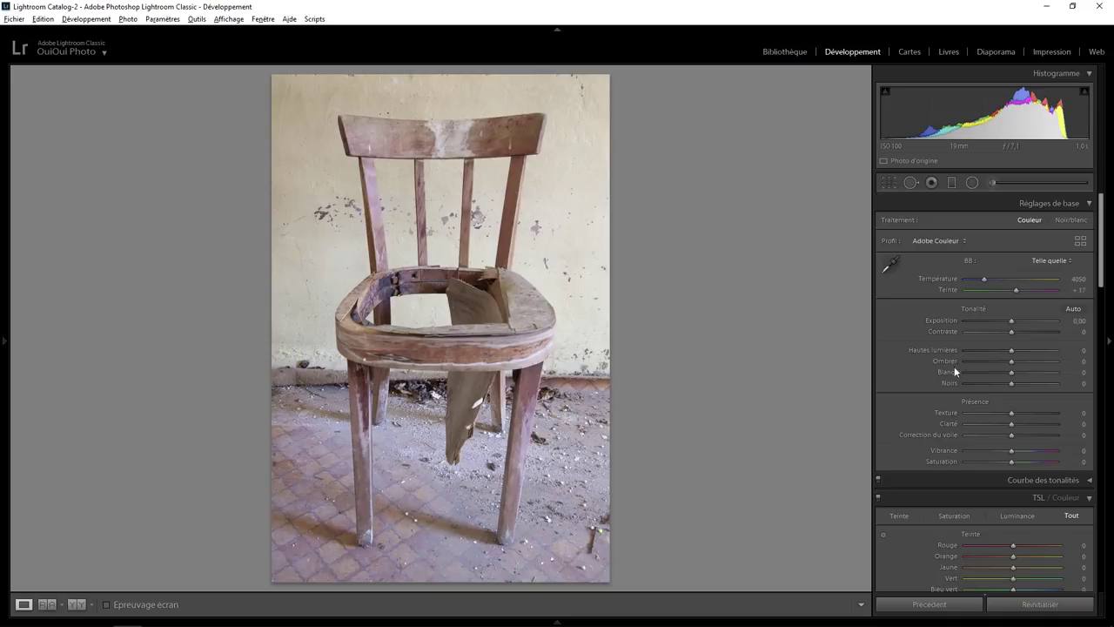
- Lower highlights, reset contrast, and set Exposure −0.22, Clarity +92 and Texture +30
mouse_move(1012, 355)
left_mouse_down()
mouse_move(960, 351)
mouse_move(1027, 351)
mouse_move(956, 349)
mouse_move(1038, 361)
mouse_move(973, 332)
left_mouse_up()
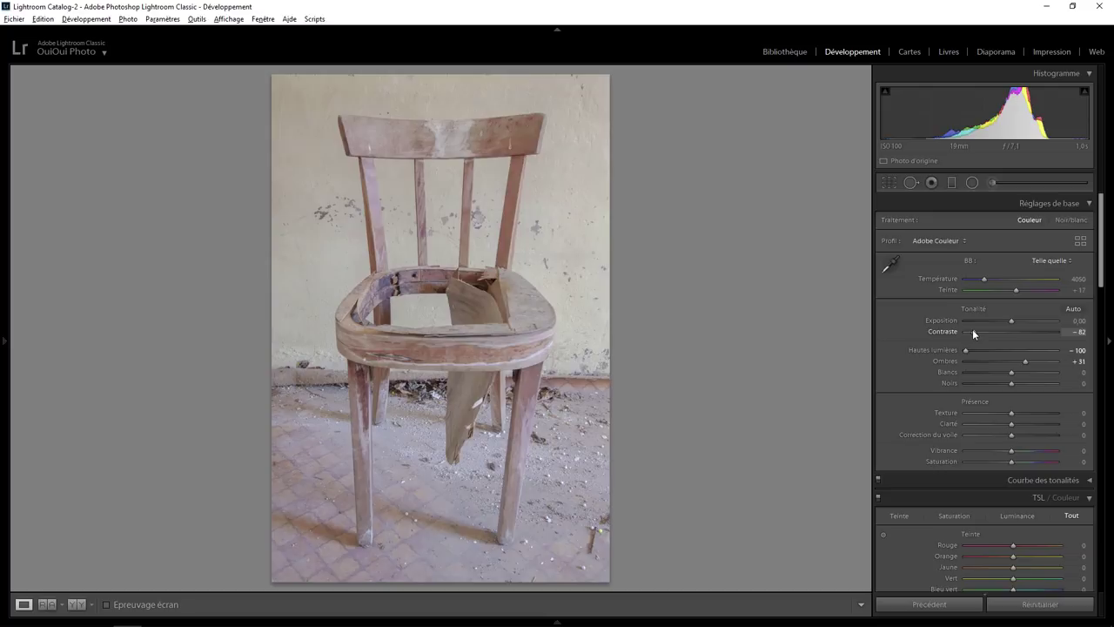
double_click(973, 331)
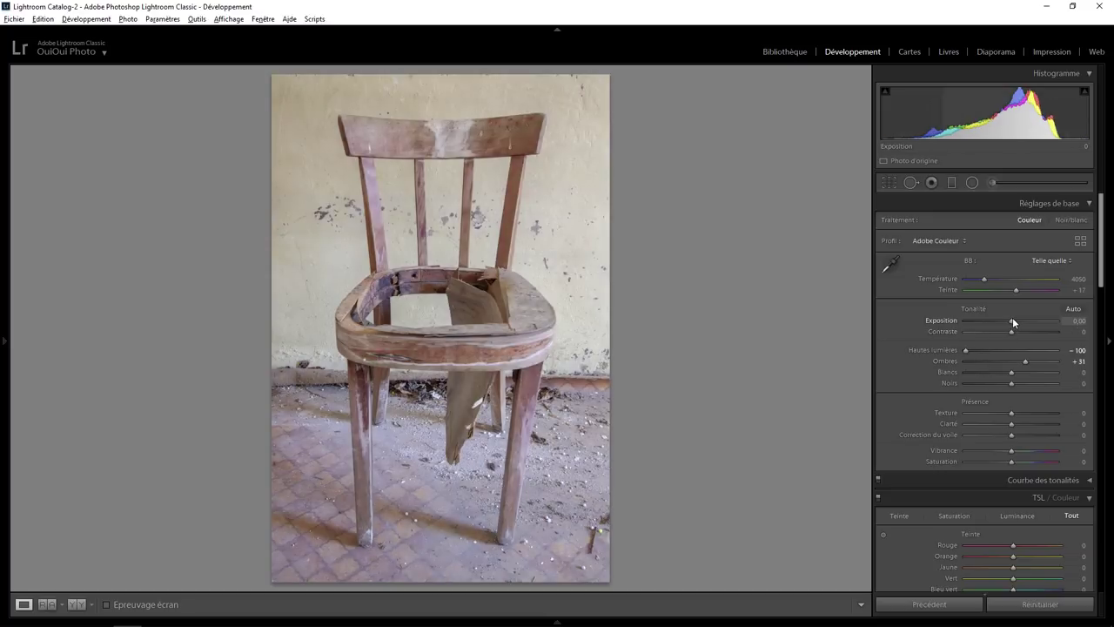
left_click_drag(1011, 321, 1009, 322)
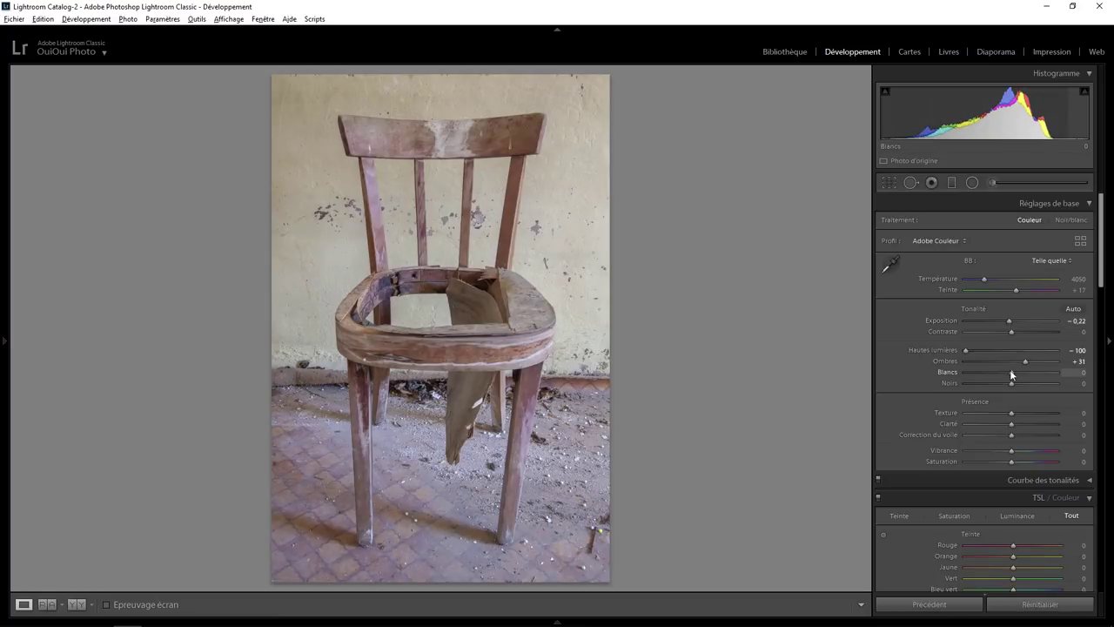
left_click_drag(1012, 425, 1054, 415)
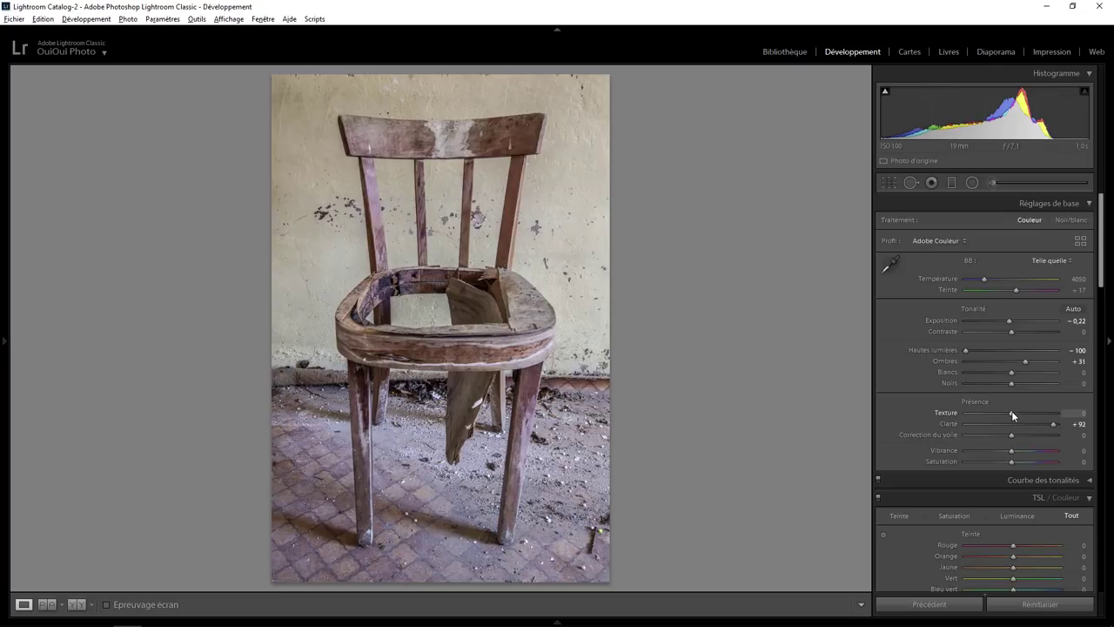
left_click_drag(1012, 415, 1026, 414)
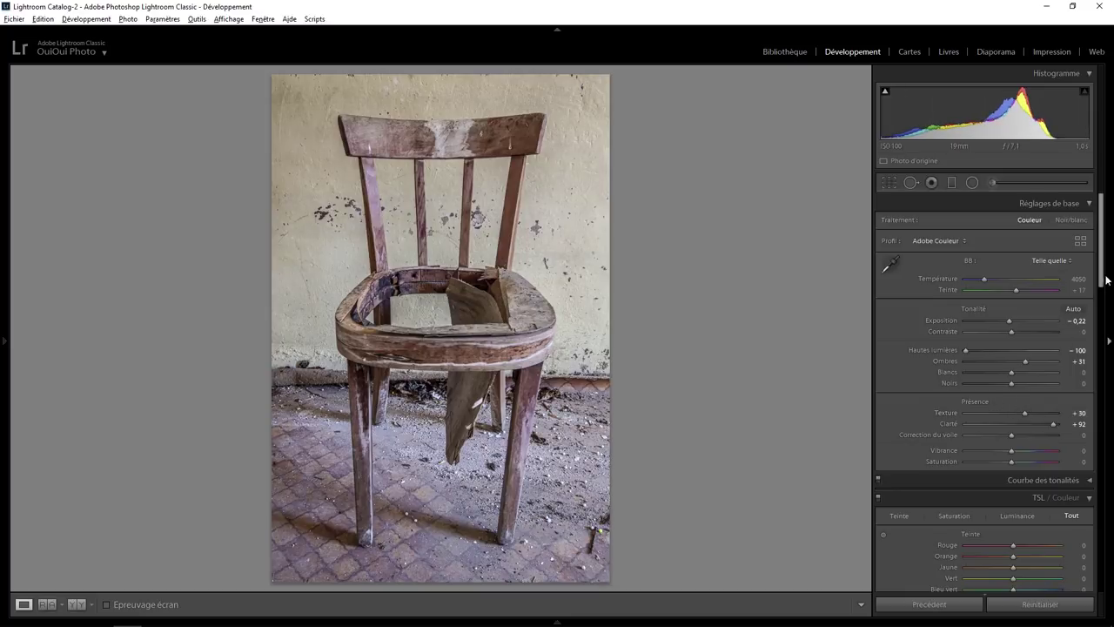
mouse_move(1099, 282)
left_mouse_down()
mouse_move(1100, 585)
mouse_move(1100, 374)
left_mouse_up()
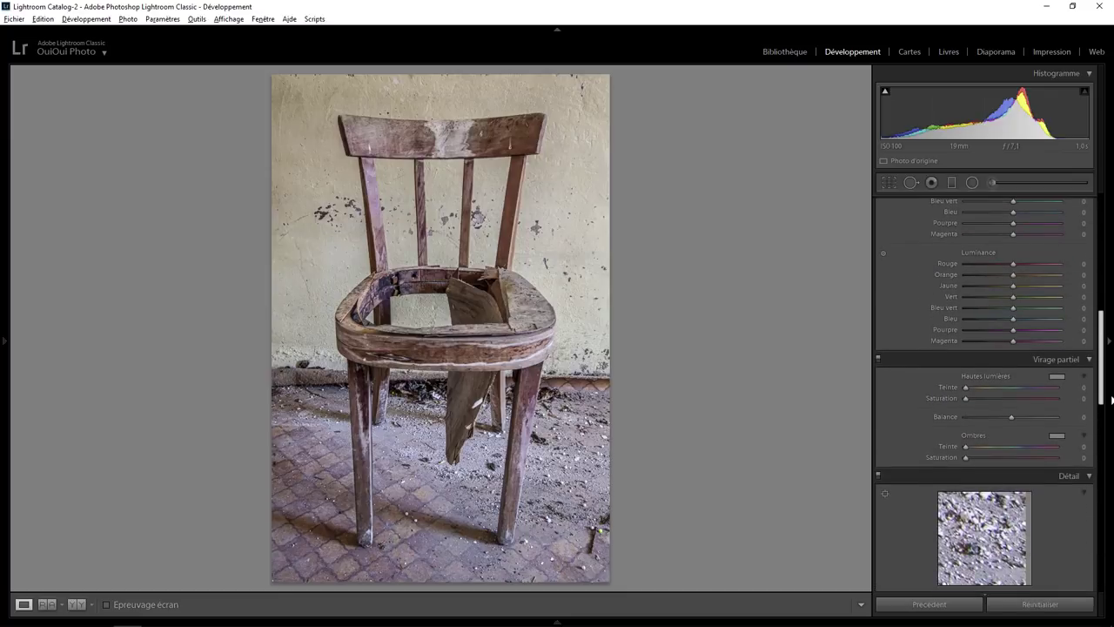
- Tint the chair photo's highlights warm (hue 37, saturation 22) and shadows blue (hue 215, saturation 50)
left_click(1054, 376)
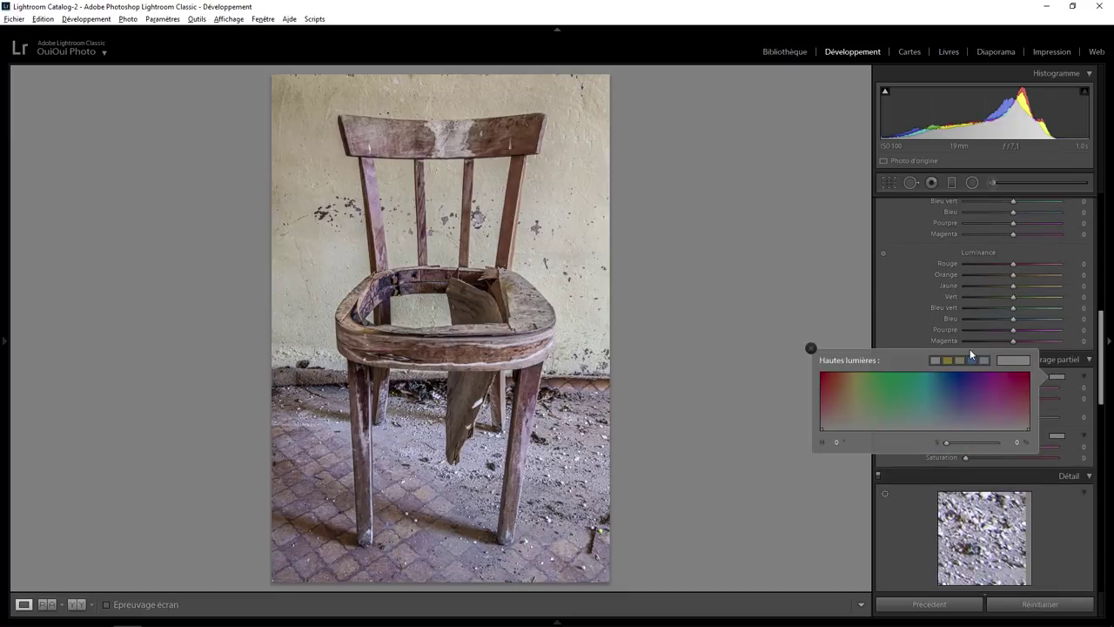
left_click(963, 357)
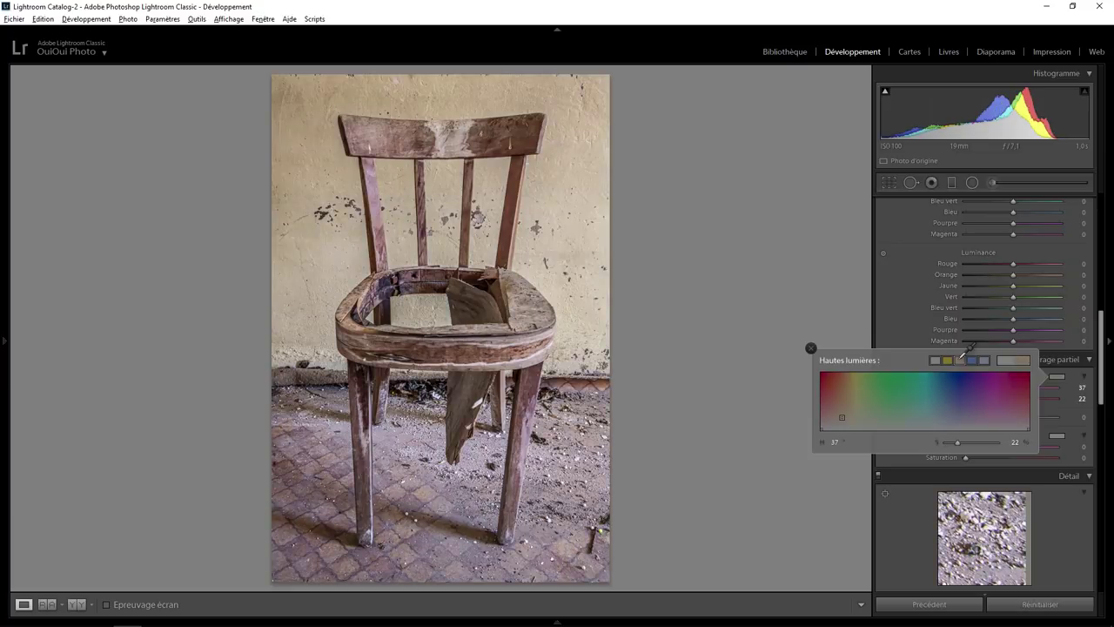
left_click(1057, 436)
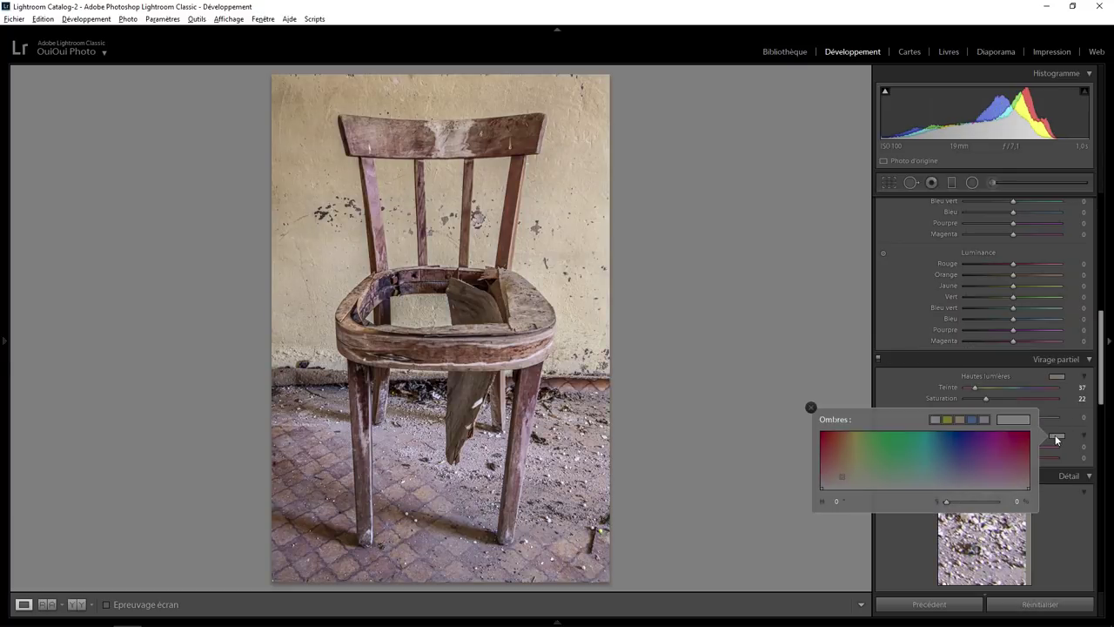
left_click(979, 415)
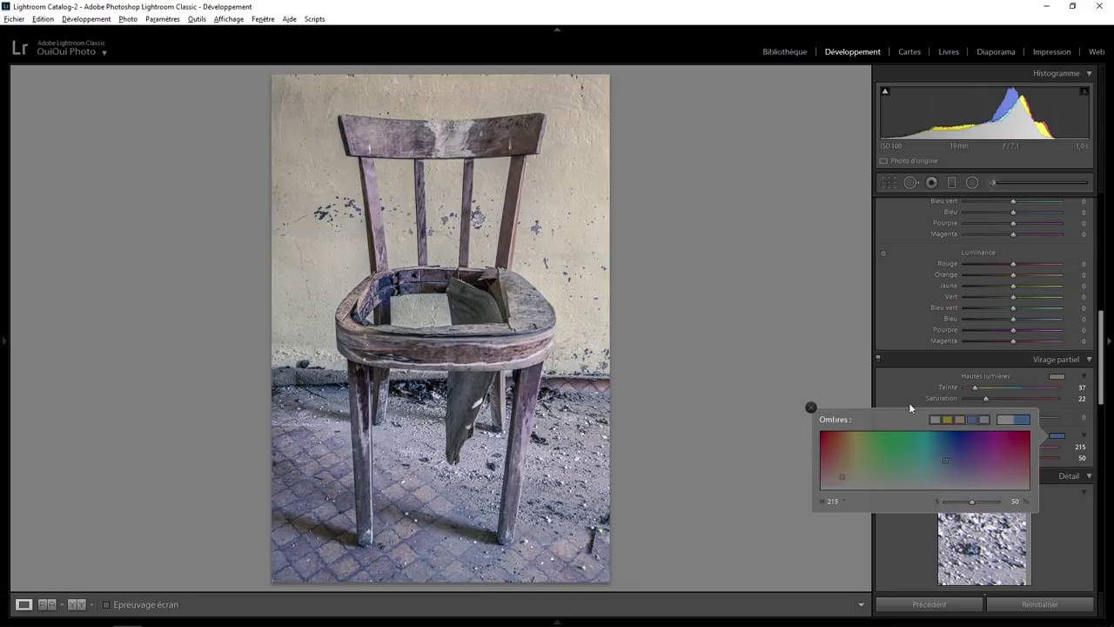
left_click(812, 407)
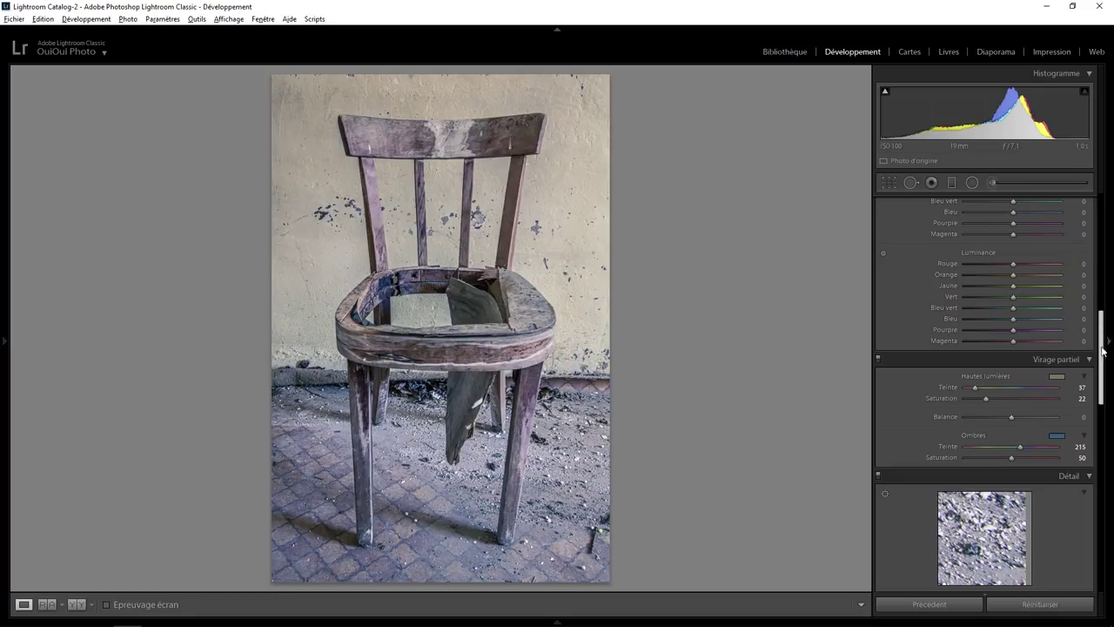
left_click_drag(1102, 336, 1108, 531)
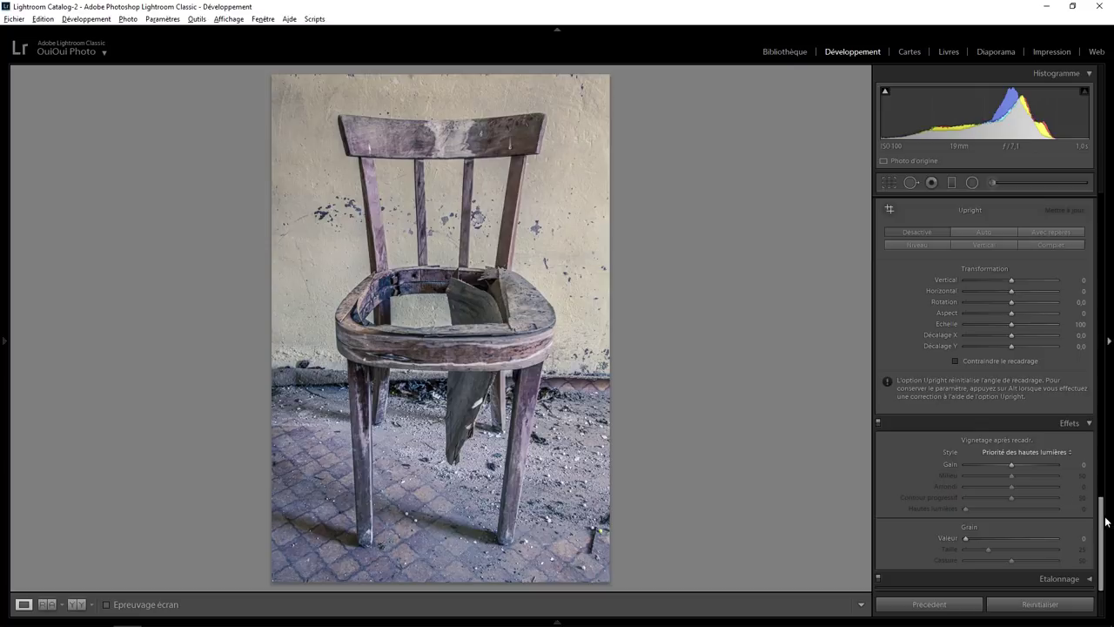
- Apply a −10 post-crop vignette to darken the chair photo's edges
left_click_drag(1012, 463, 1008, 464)
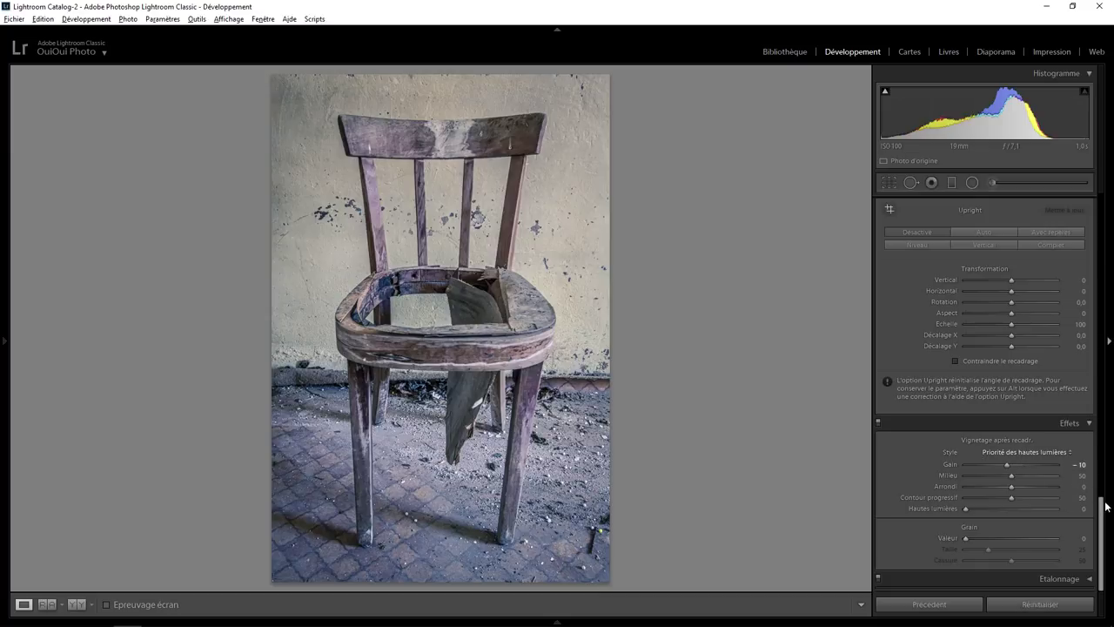
left_click_drag(1103, 510, 1110, 341)
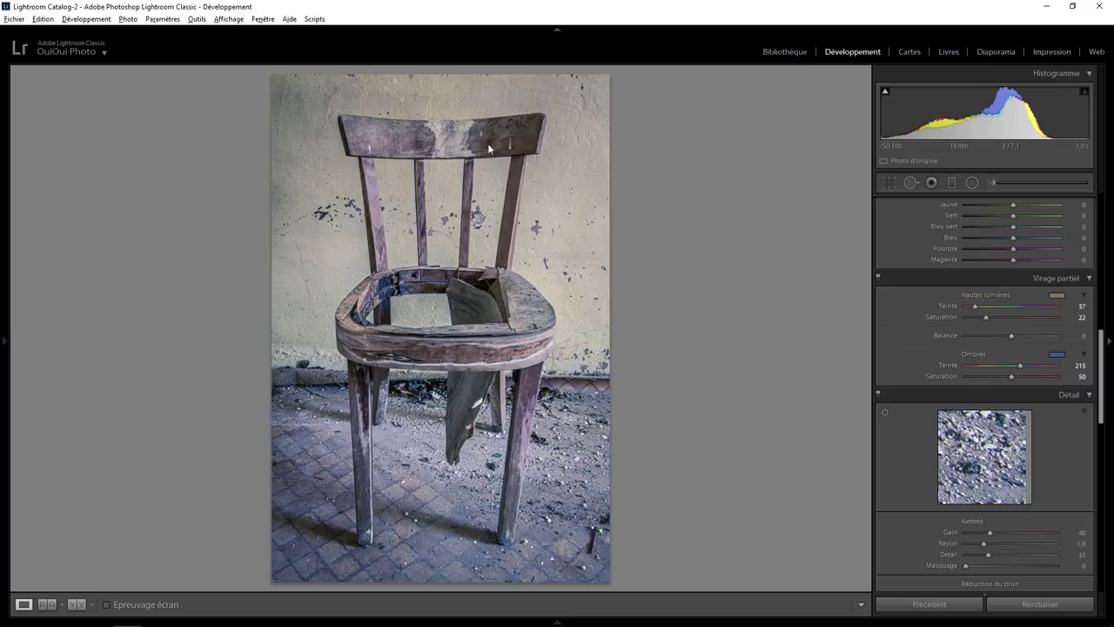
left_click(435, 140)
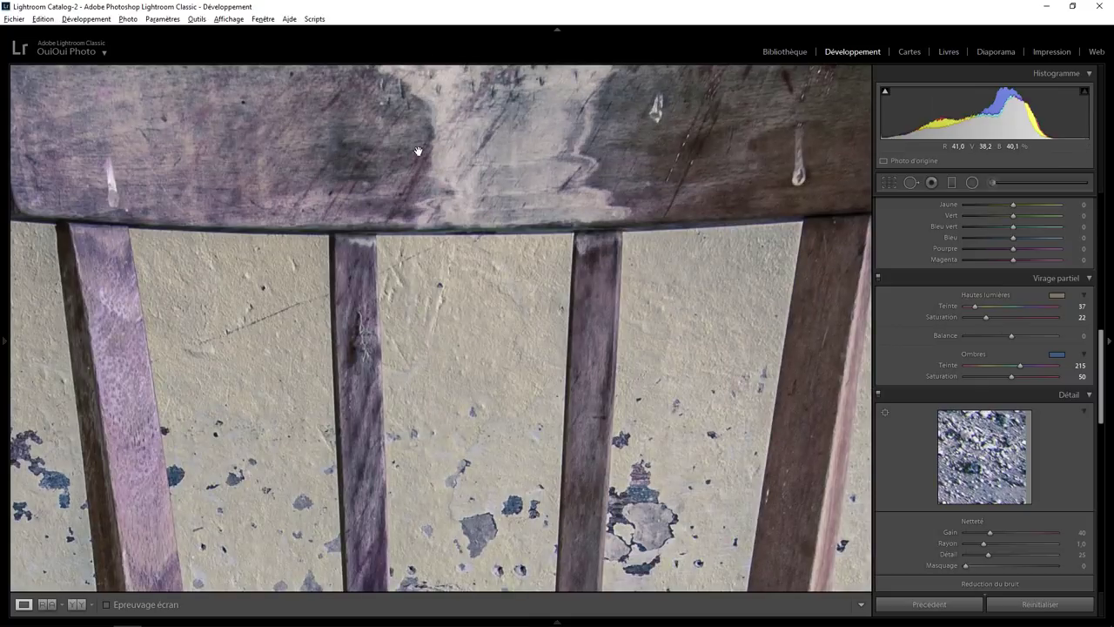
left_click_drag(444, 483, 462, 105)
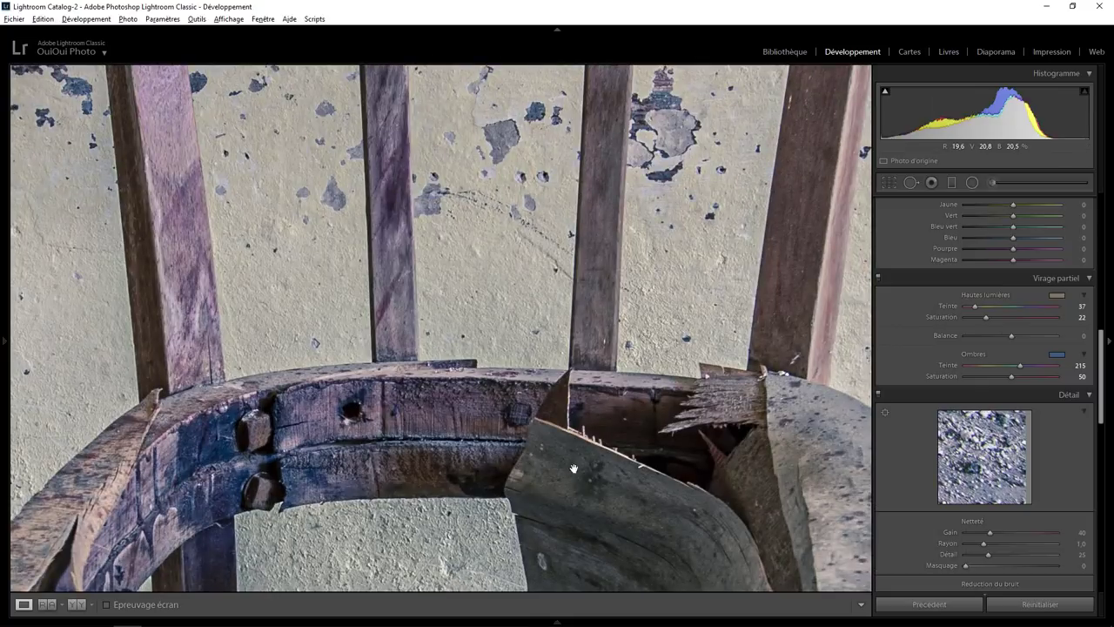
left_click_drag(578, 465, 610, 273)
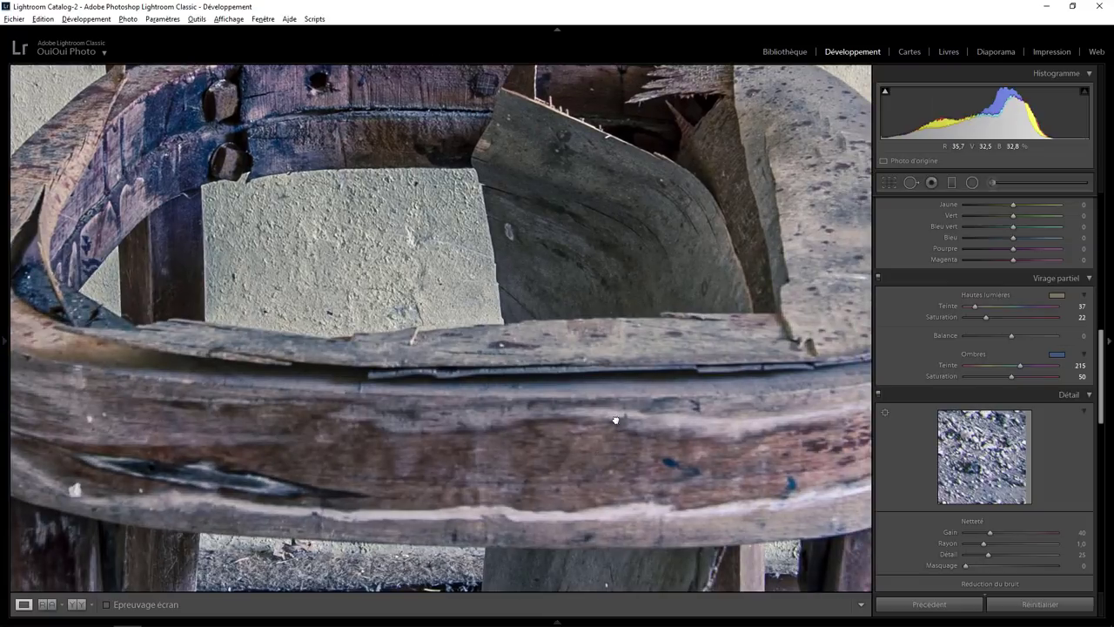
left_click_drag(591, 493, 636, 319)
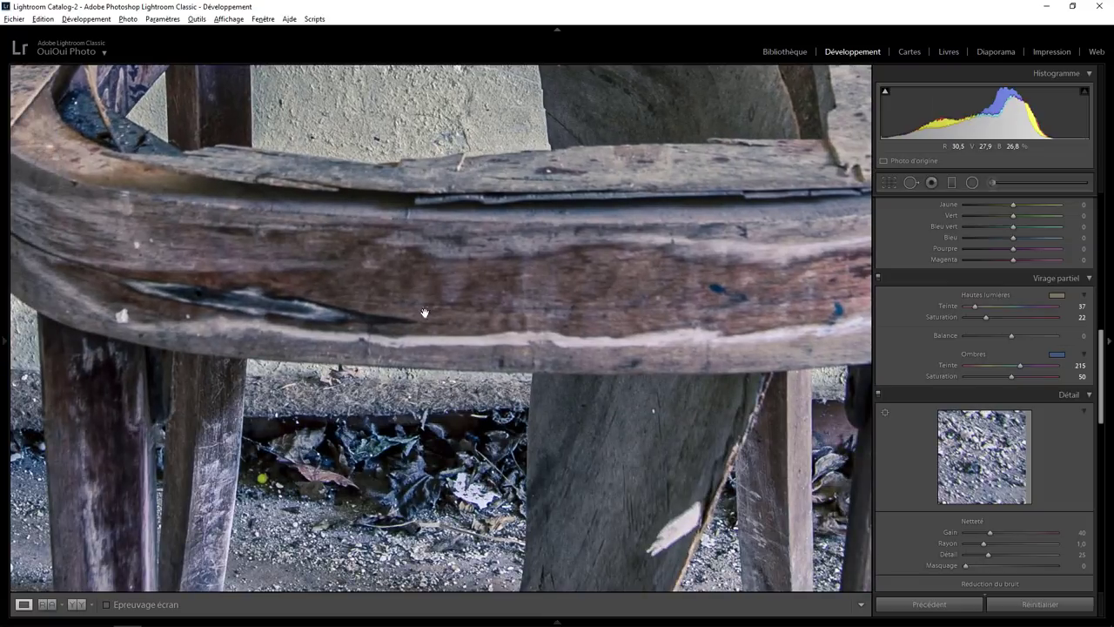
scroll(387, 327, "down", 3)
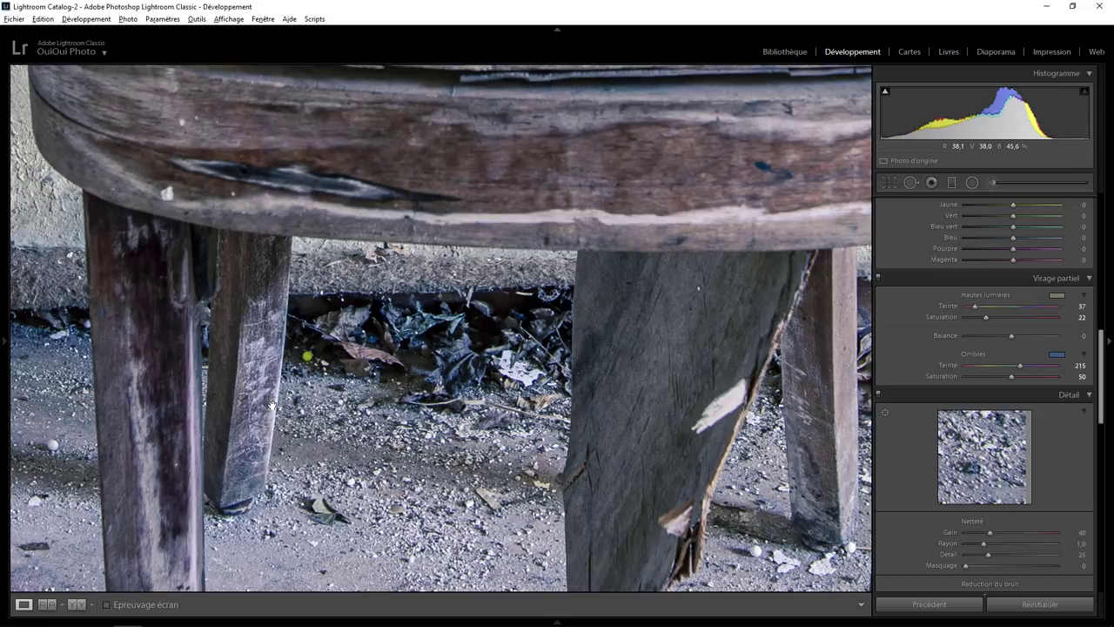
left_click_drag(273, 405, 321, 230)
left_click(219, 433)
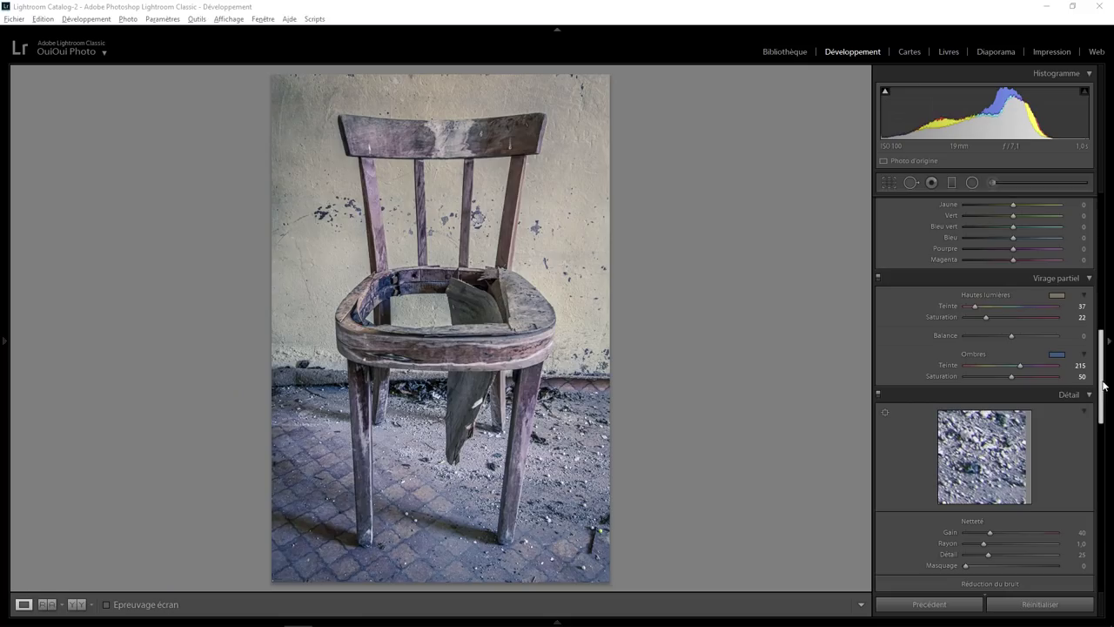
left_click_drag(1102, 387, 1099, 225)
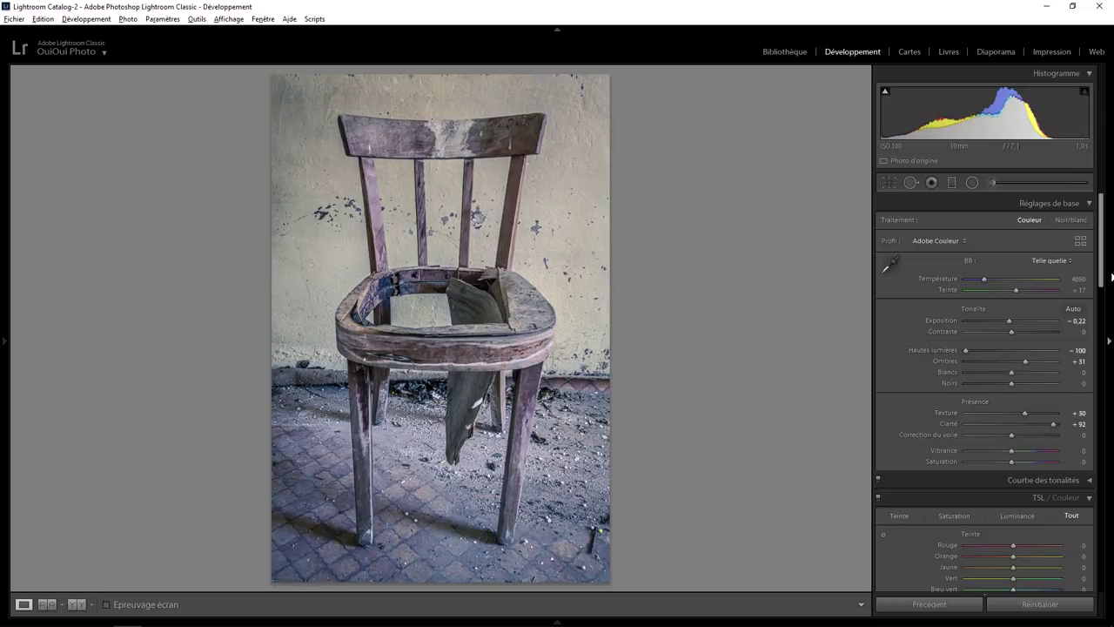
left_click_drag(1100, 277, 1101, 427)
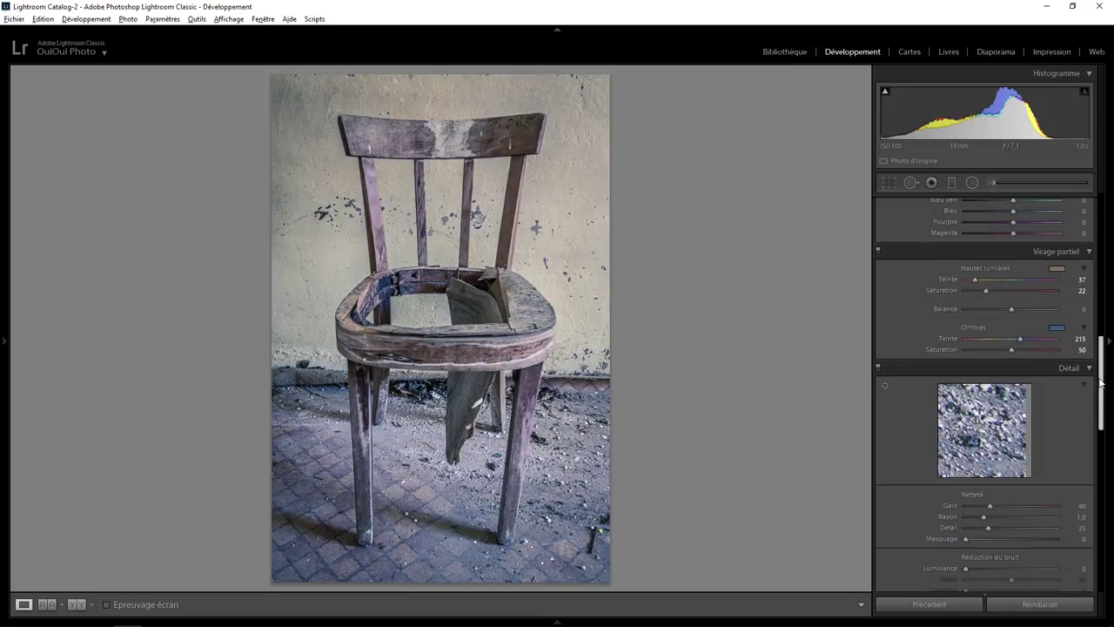
left_click_drag(1101, 384, 1104, 452)
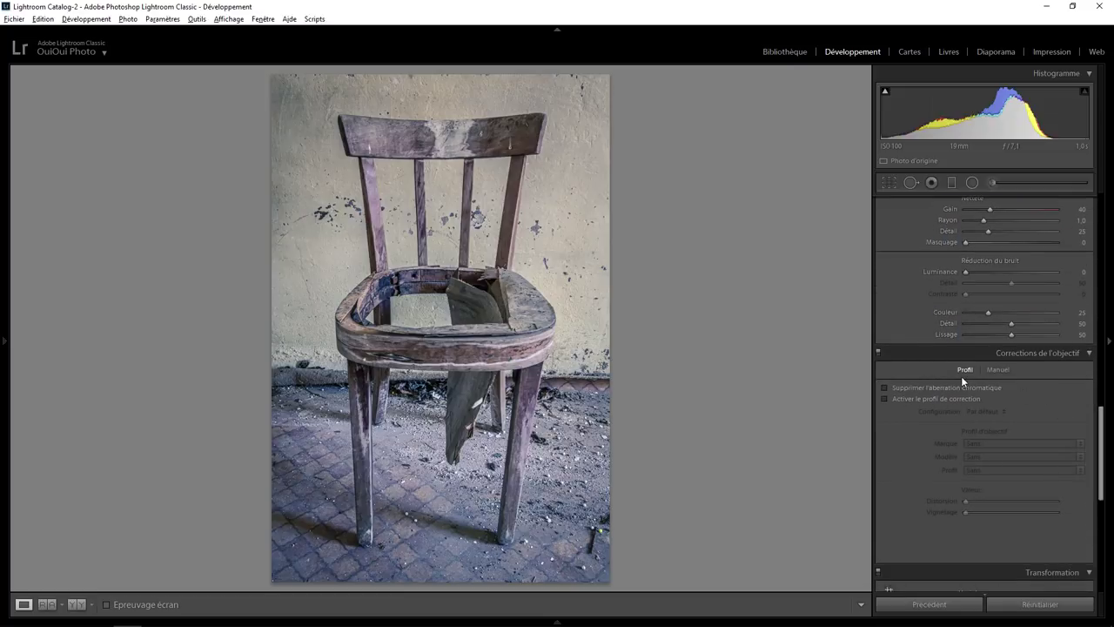